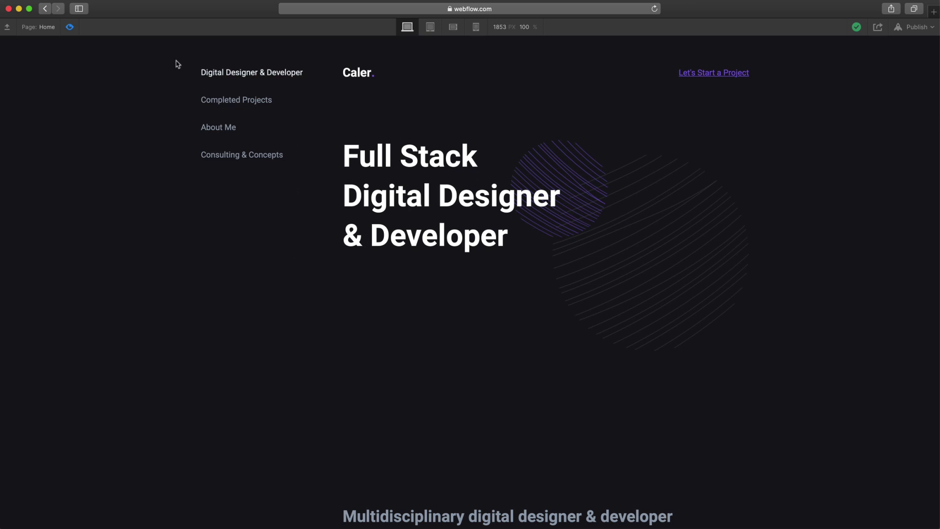
# Scroll the Caler preview, jump to Completed Projects, then exit back to the Designer
pyautogui.scroll(-5, 638, 322)
pyautogui.scroll(-15, 791, 296)
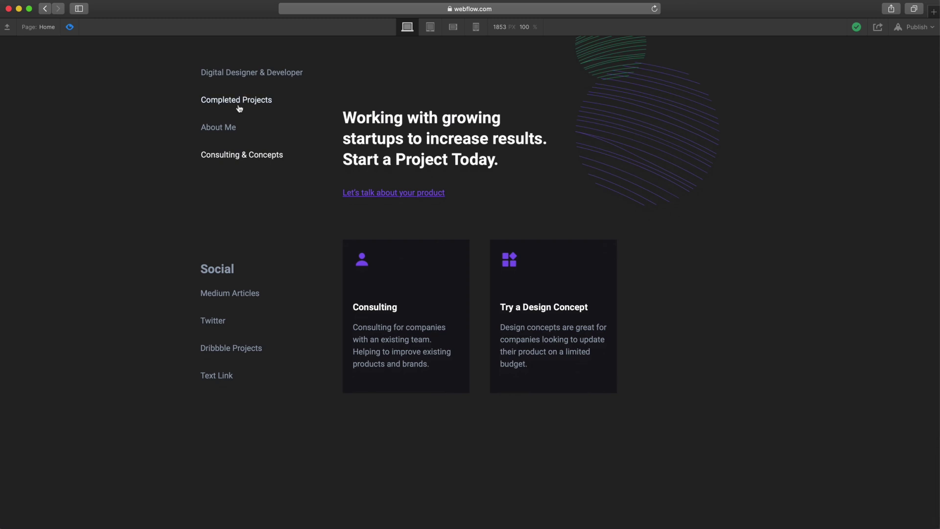
pyautogui.click(237, 77)
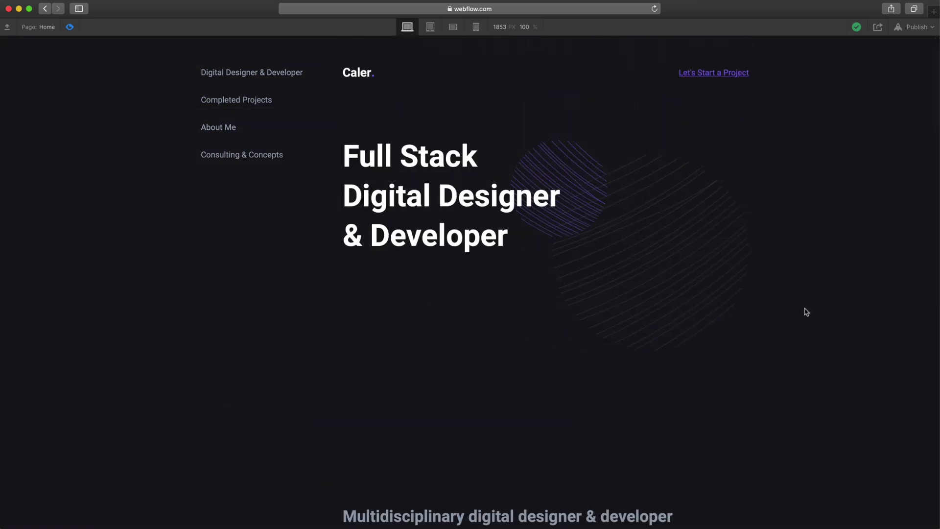
pyautogui.press('super+shift+p')
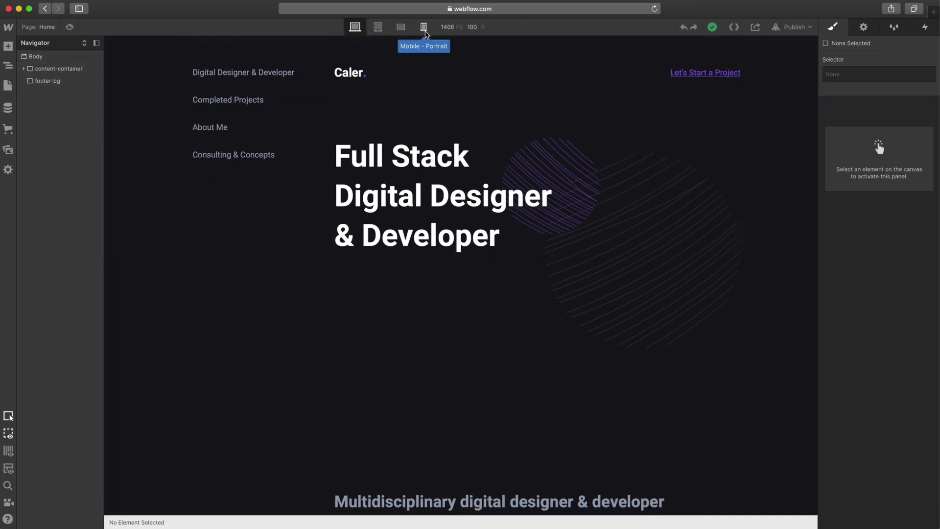
# Cycle through Tablet, Phone Landscape, Phone Portrait and Desktop views, ending on Tablet (768 px)
pyautogui.click(378, 28)
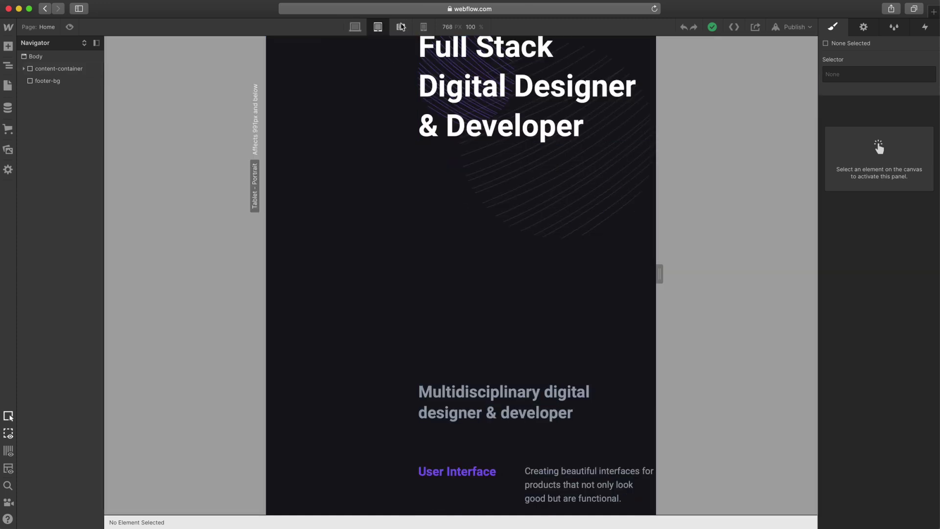
pyautogui.click(400, 27)
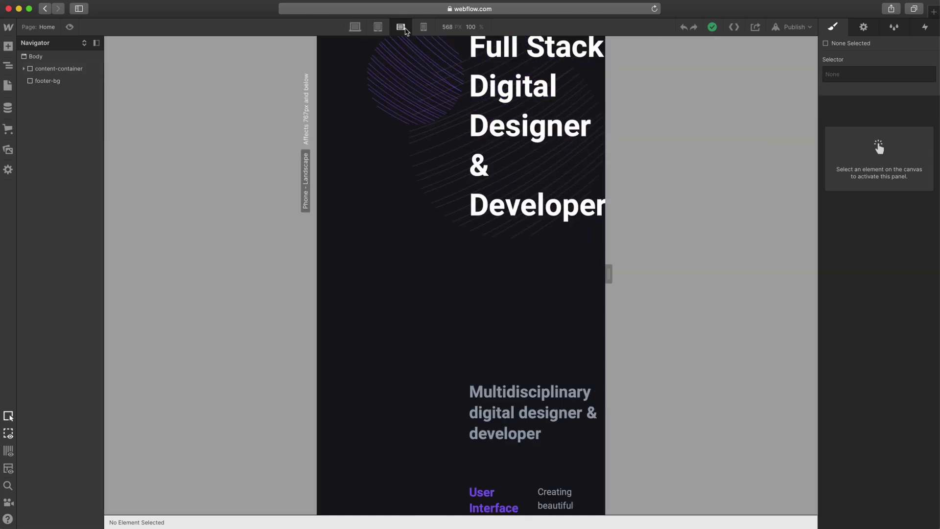
pyautogui.click(424, 27)
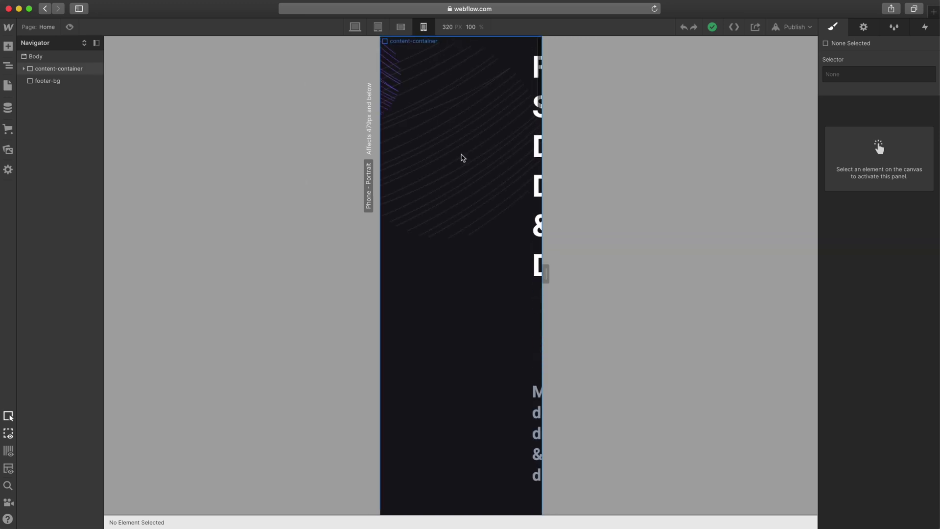
pyautogui.scroll(-5, 467, 146)
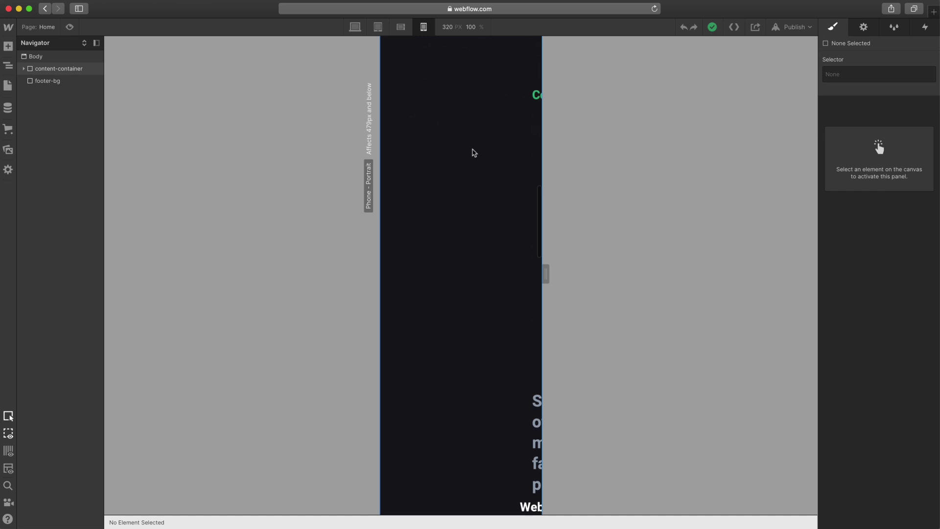
pyautogui.scroll(-7, 474, 152)
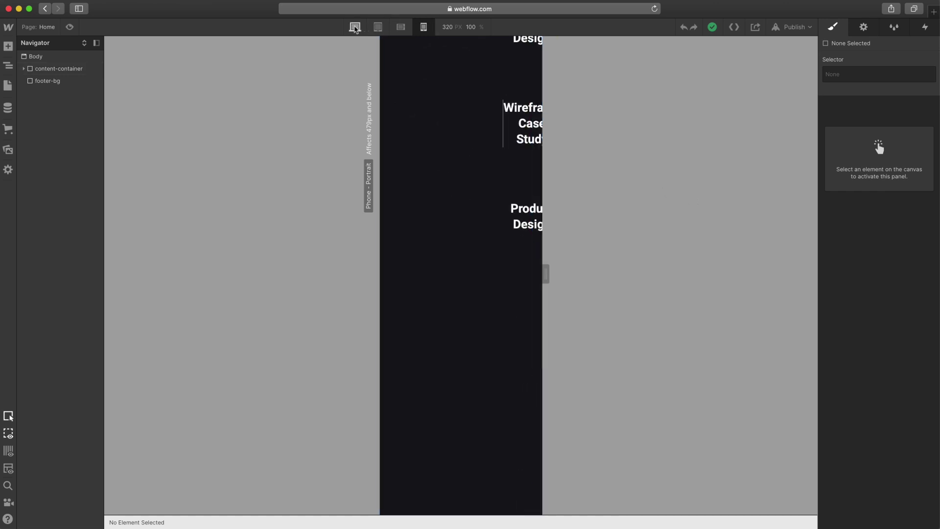
pyautogui.click(353, 27)
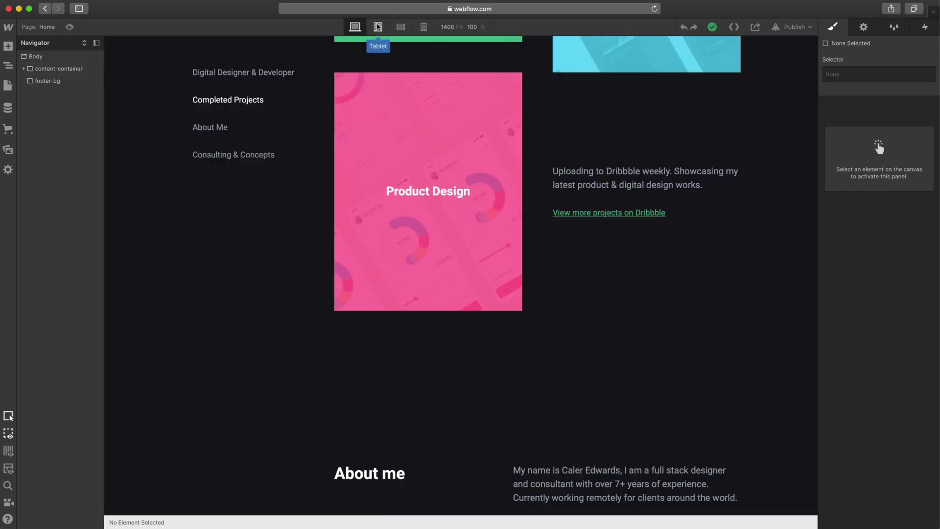
pyautogui.click(377, 30)
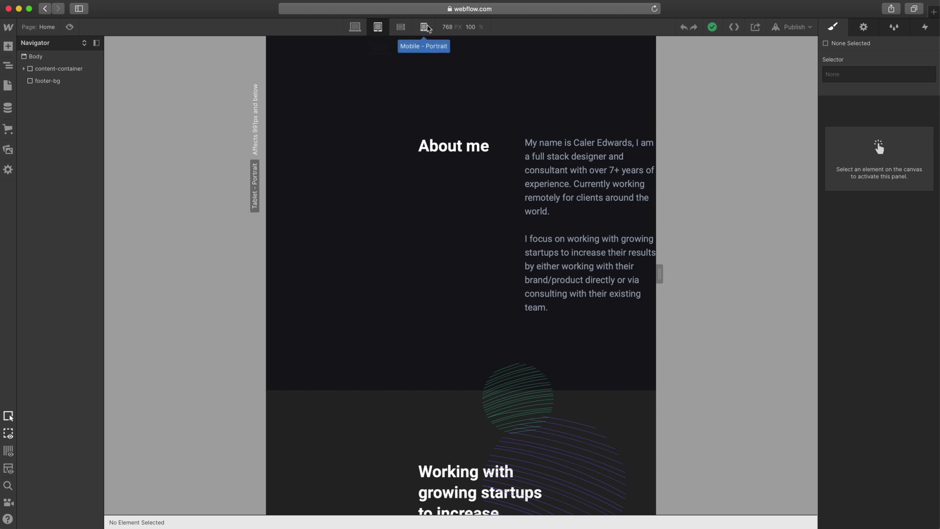
pyautogui.scroll(10, 374, 58)
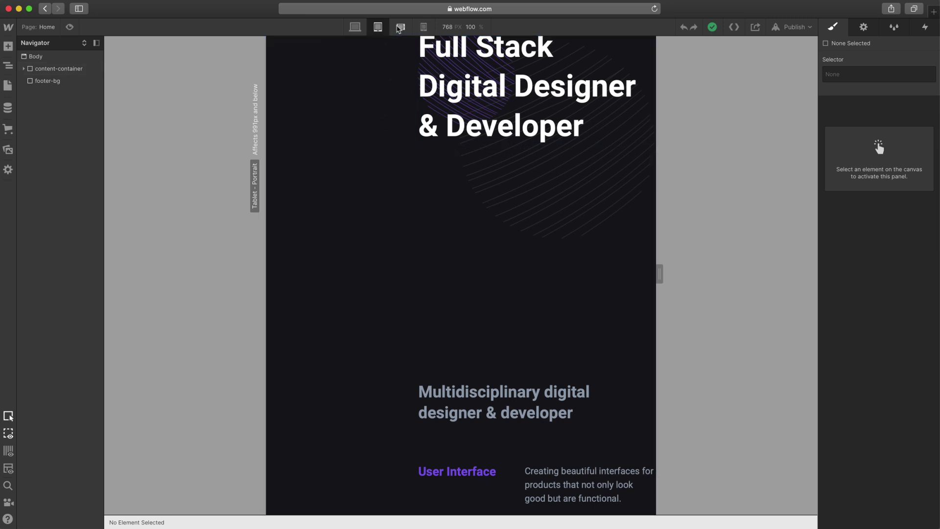
pyautogui.click(423, 27)
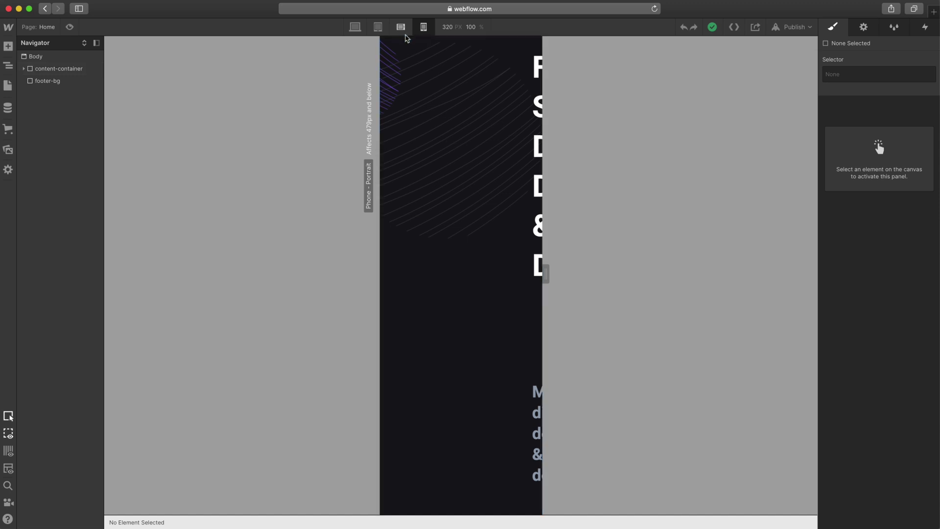
pyautogui.click(377, 28)
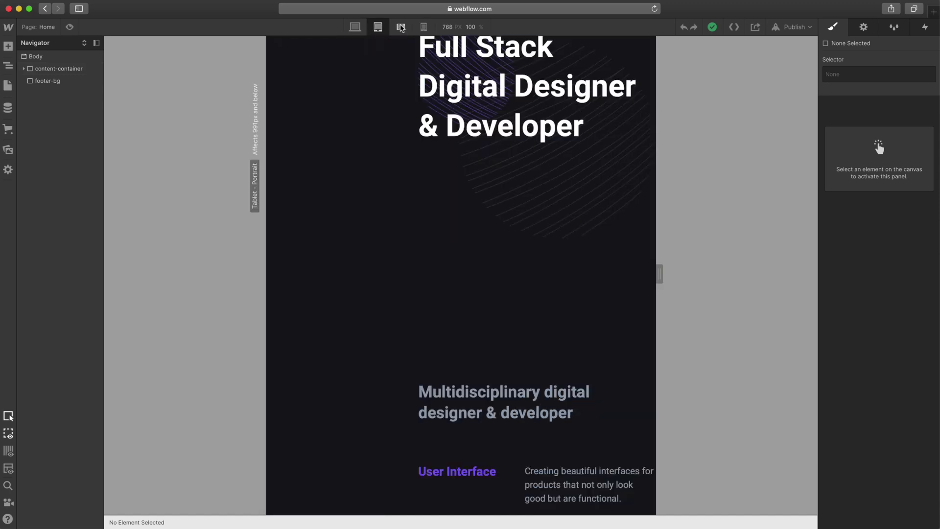
pyautogui.click(401, 26)
pyautogui.click(378, 27)
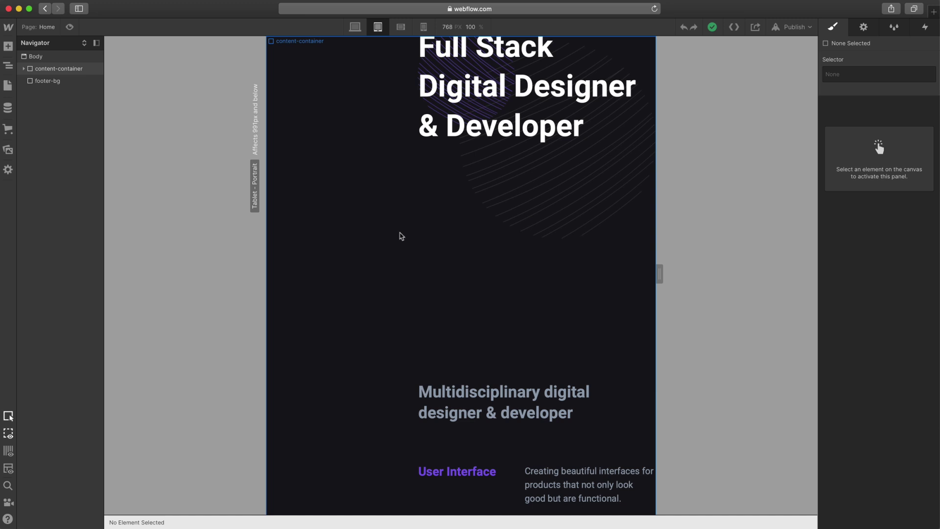
# Select content-container and set its maximum width to 100%
pyautogui.click(23, 68)
pyautogui.click(59, 70)
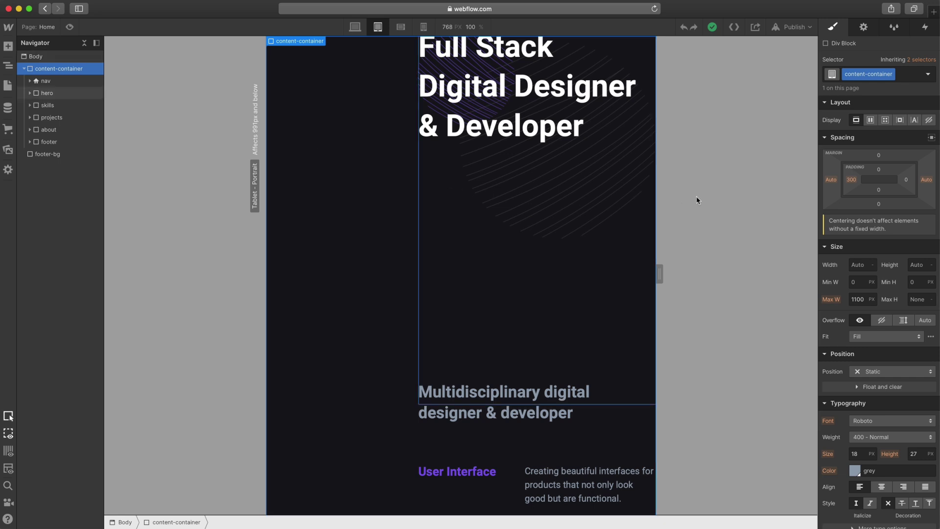
pyautogui.click(863, 301)
pyautogui.write('143%')
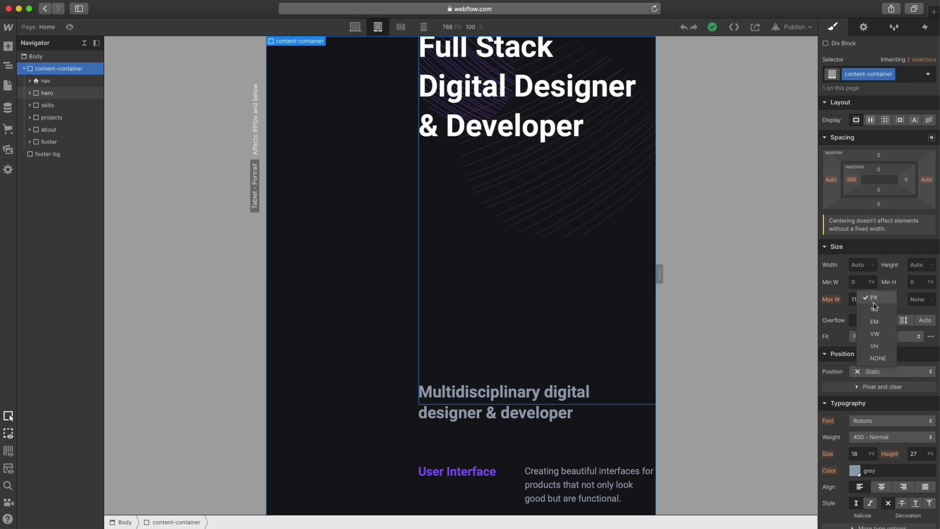
pyautogui.press('Return')
pyautogui.click(862, 300)
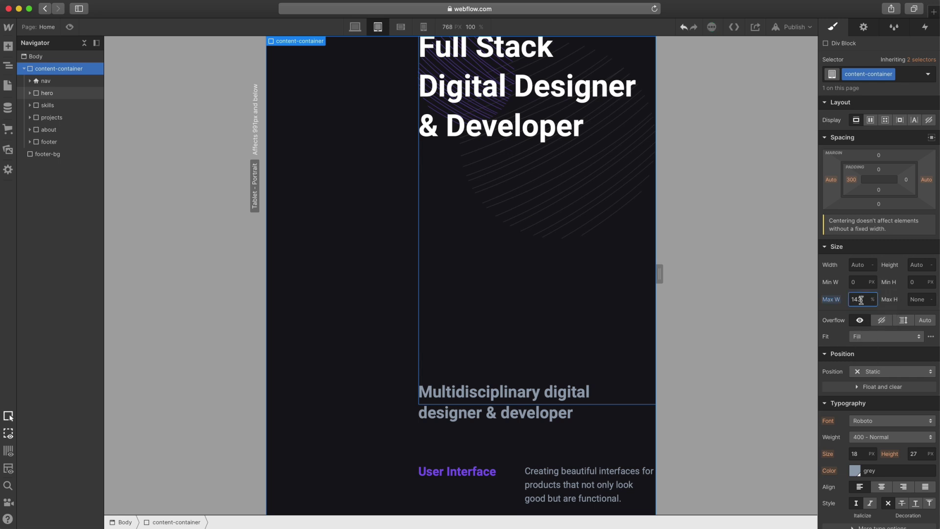
pyautogui.write('100')
pyautogui.press('Return')
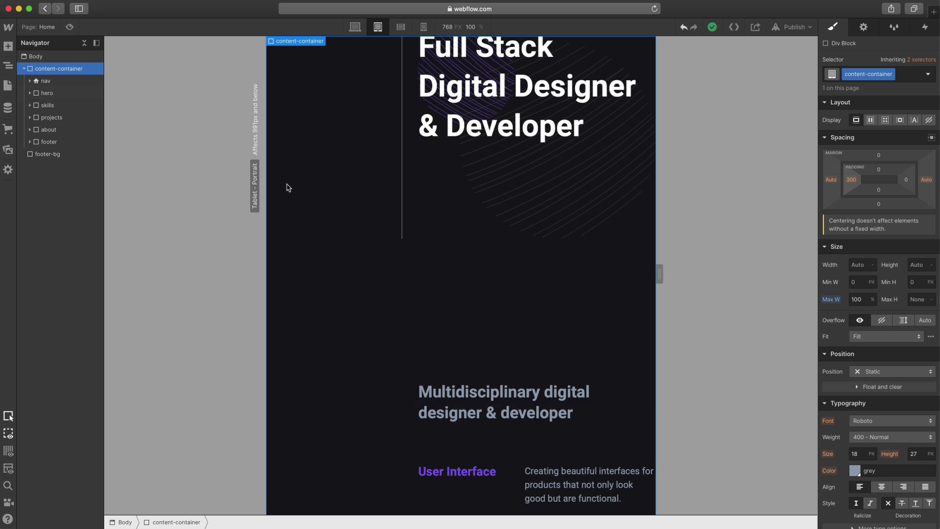
# Change content-container's left and right padding from 300 px to 60 px
pyautogui.click(853, 180)
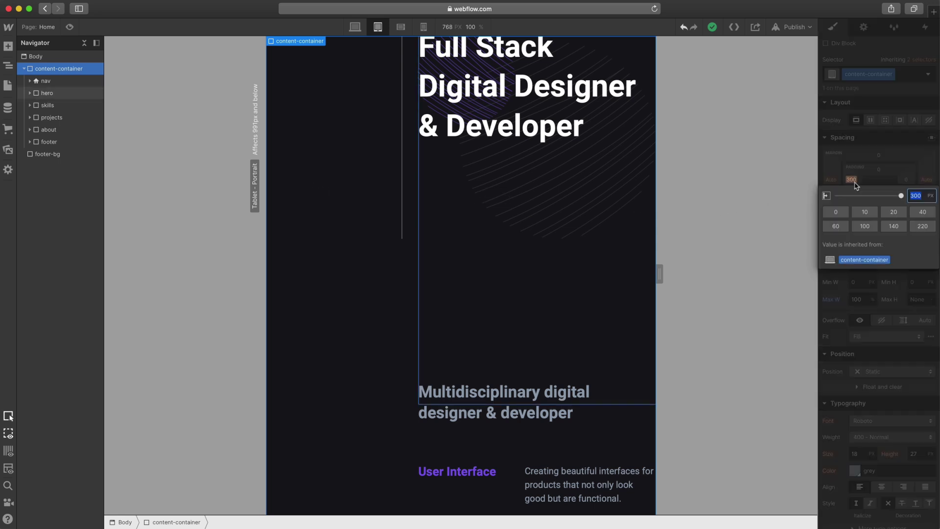
pyautogui.write('60')
pyautogui.press('Return')
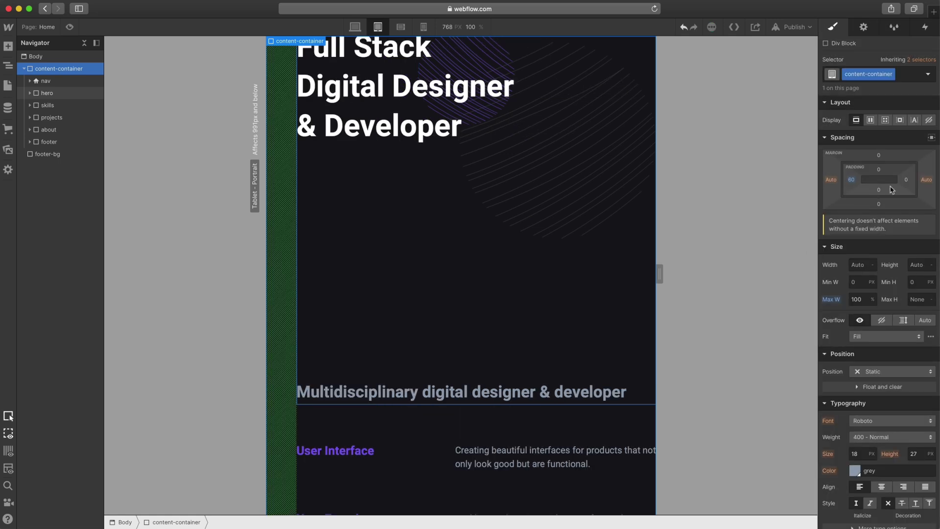
pyautogui.click(906, 181)
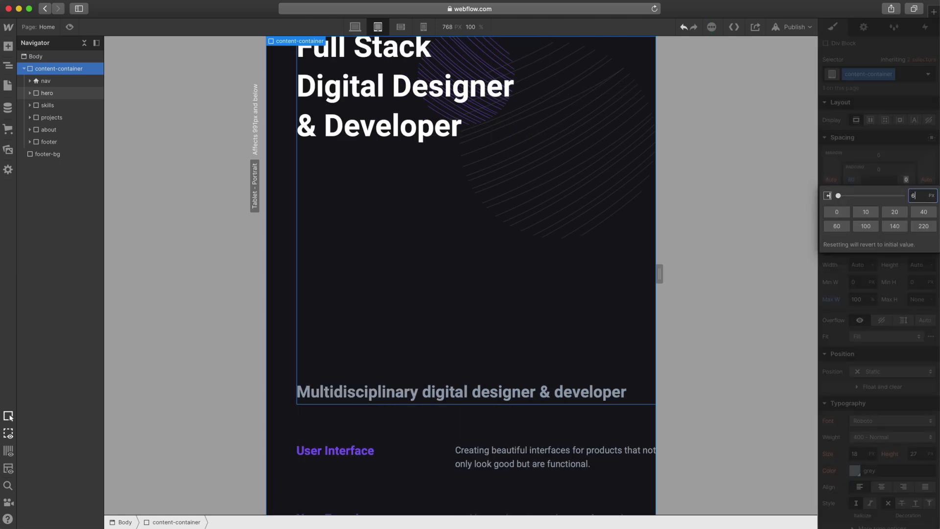
pyautogui.press('Return')
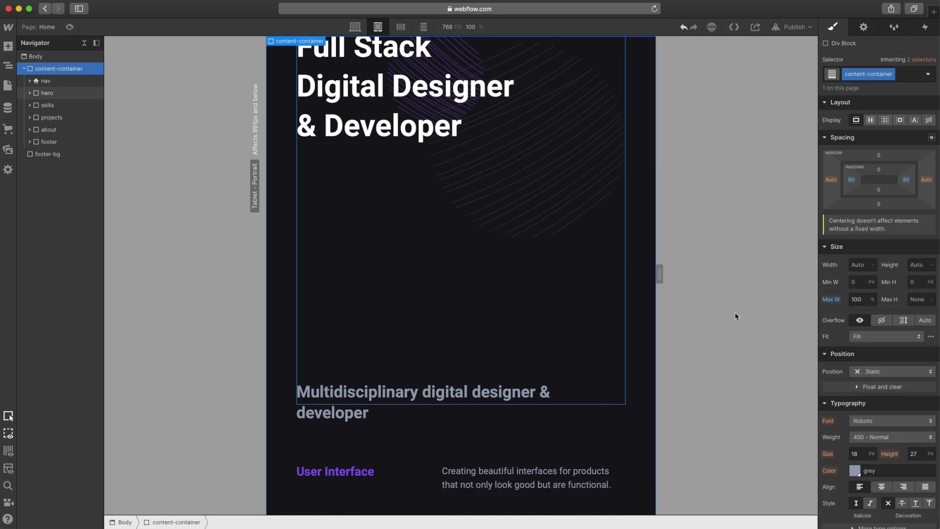
pyautogui.scroll(-1, 294, 279)
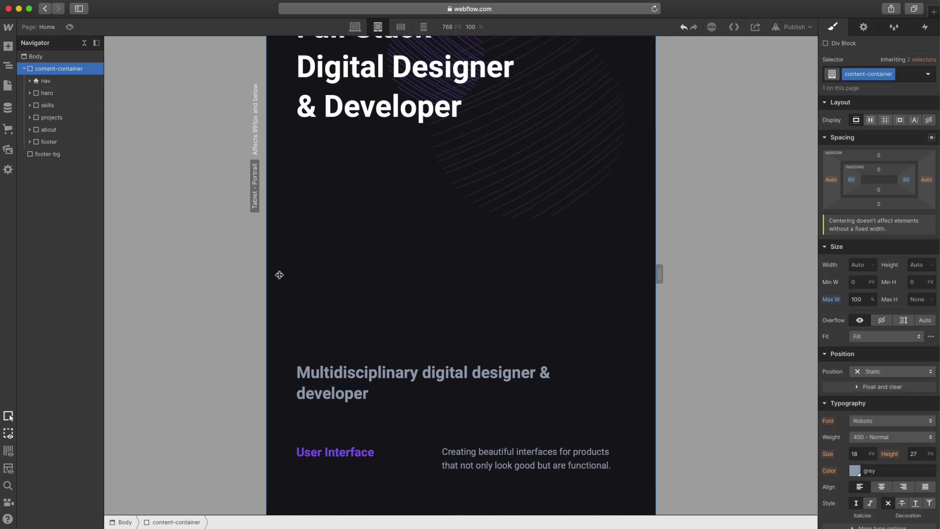
pyautogui.scroll(-12, 456, 323)
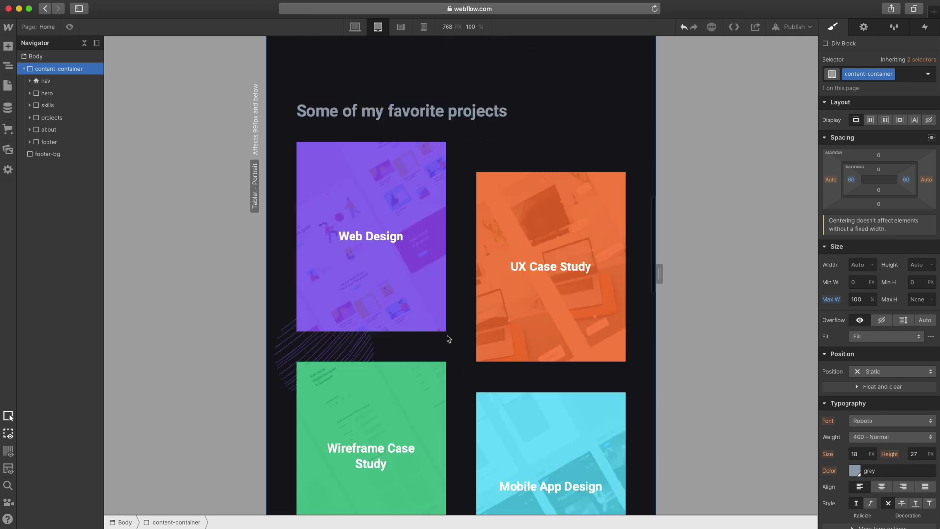
pyautogui.scroll(12, 448, 338)
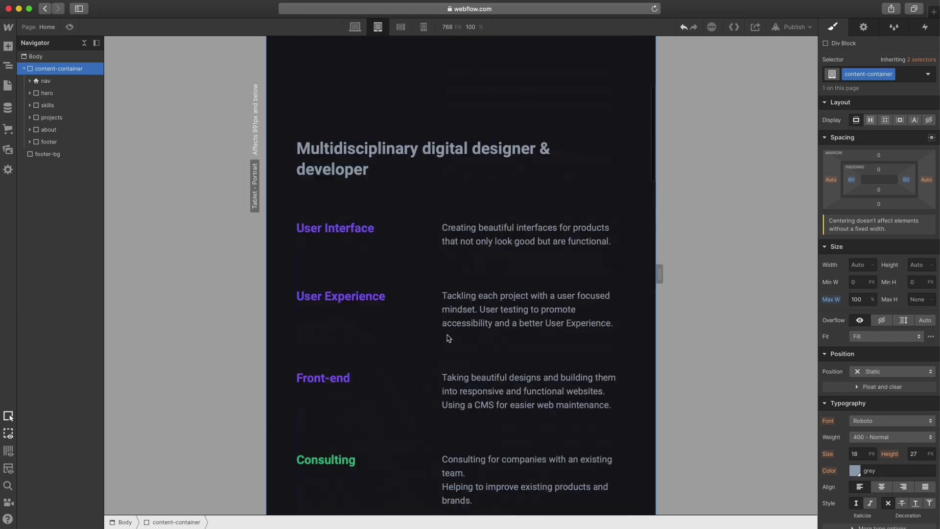
# Set the nav element's display to None at the tablet breakpoint
pyautogui.click(53, 82)
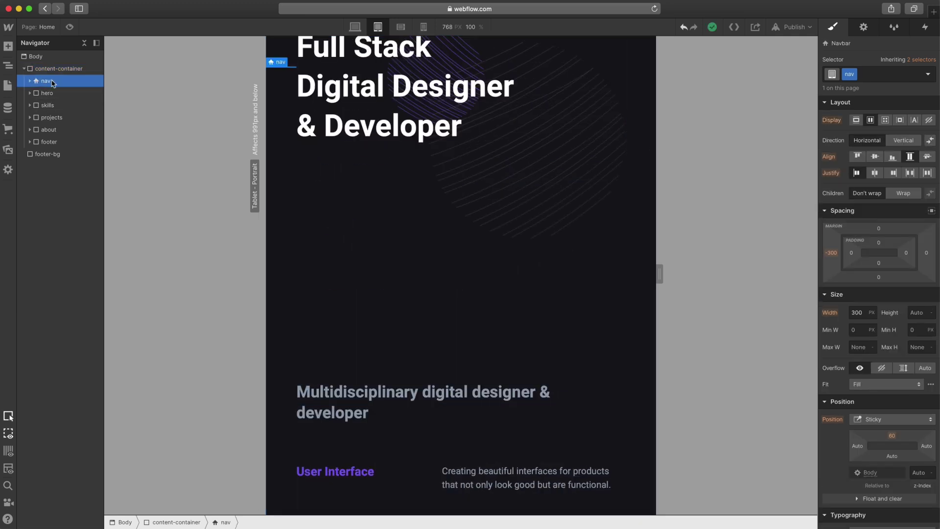
pyautogui.click(929, 121)
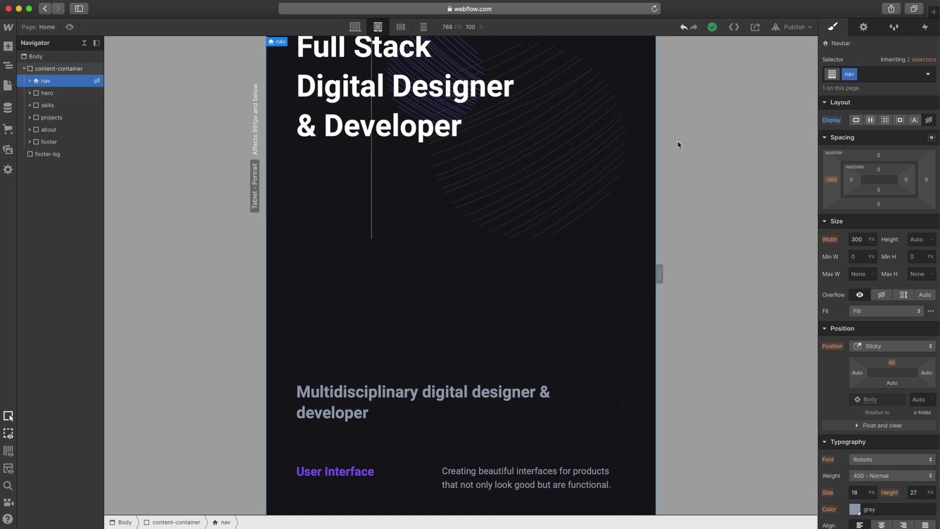
# Change the hero section's top margin from -217 to 0
pyautogui.click(46, 96)
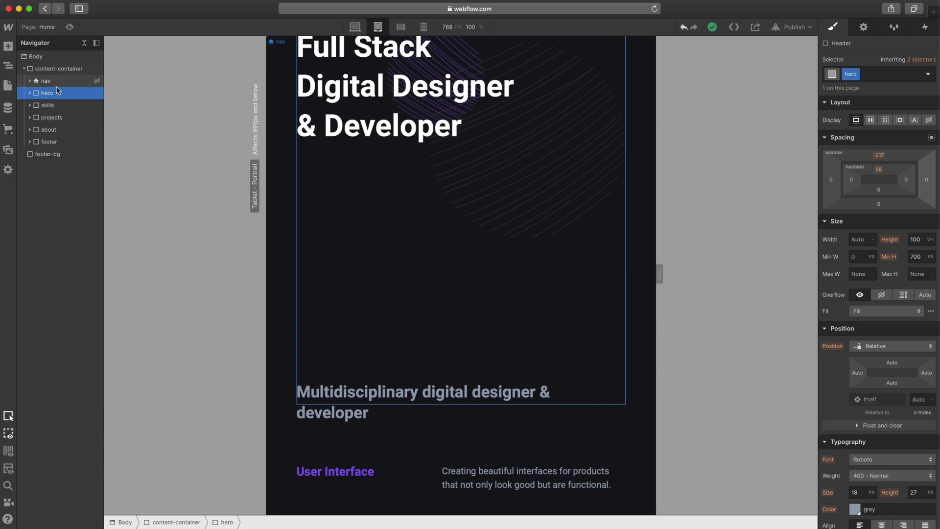
pyautogui.click(879, 156)
pyautogui.write('0')
pyautogui.press('Return')
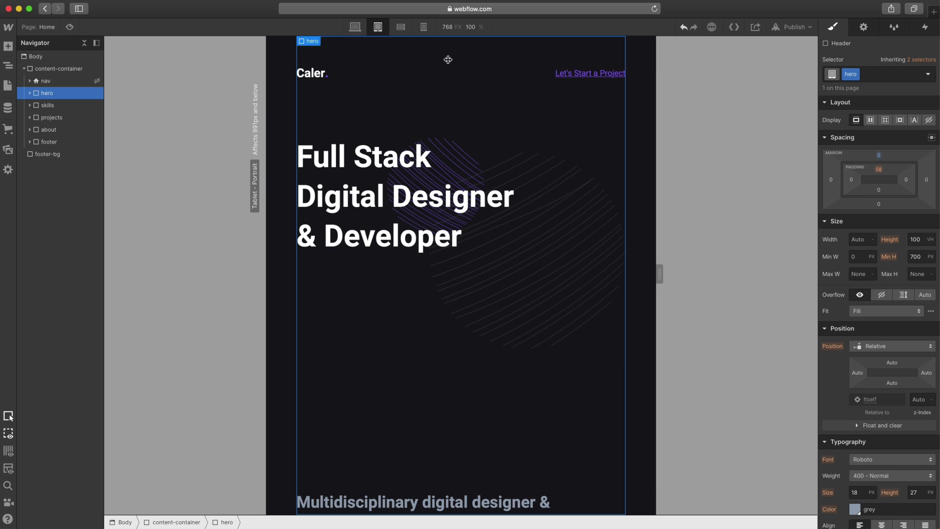
# Select the skills section after the hero and bring its skill rows into view
pyautogui.press('Down')
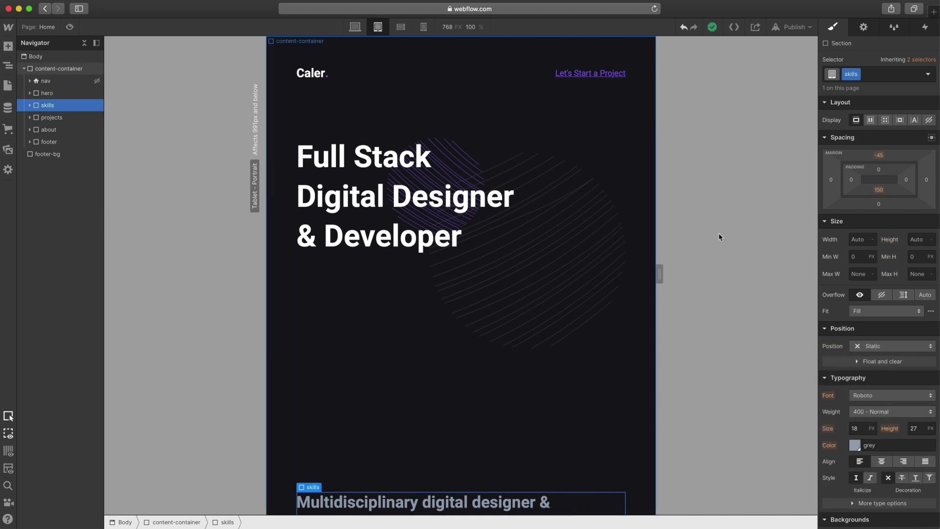
pyautogui.scroll(-10, 518, 223)
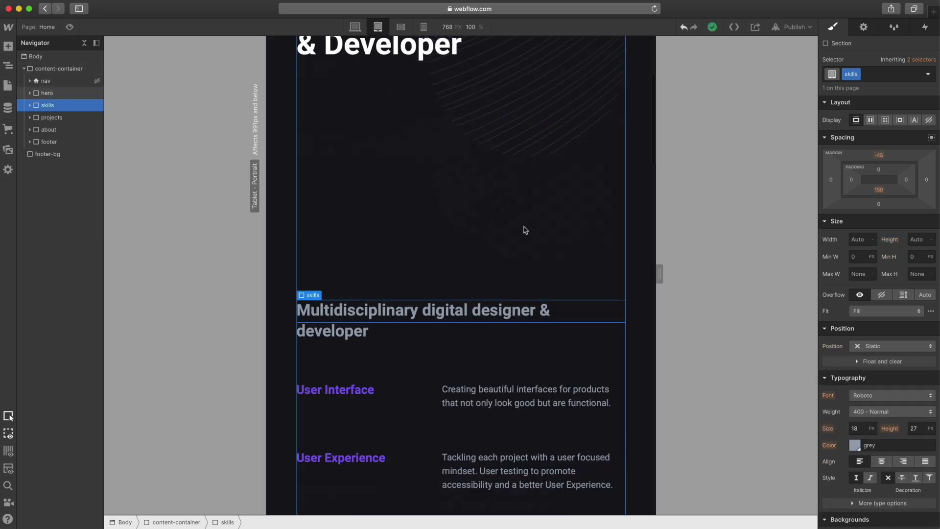
pyautogui.scroll(2, 541, 223)
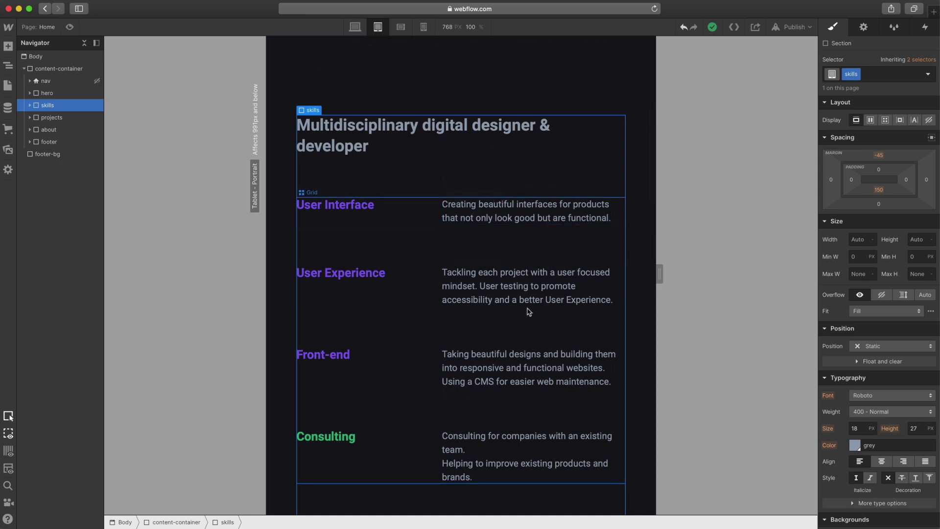
# Set the projects Grid 2 column and row gaps to 30 px
pyautogui.scroll(-8, 533, 314)
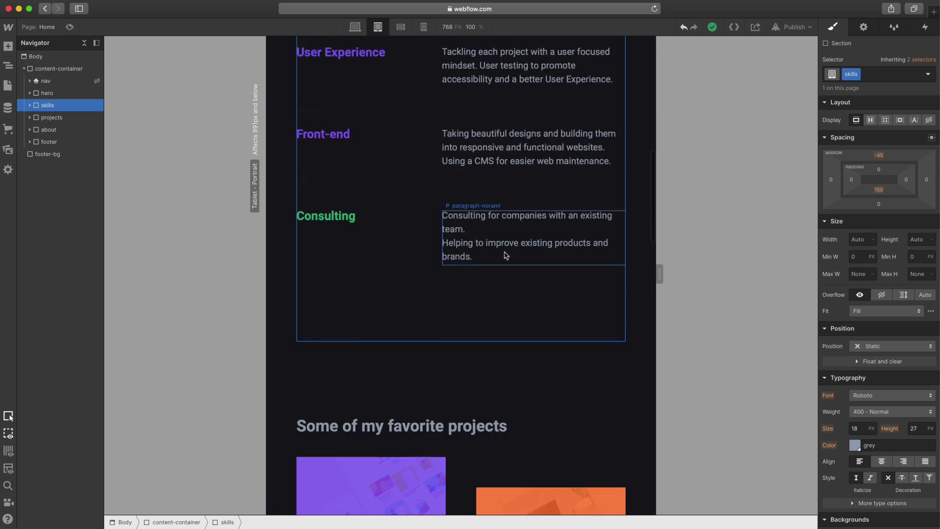
pyautogui.scroll(-5, 506, 255)
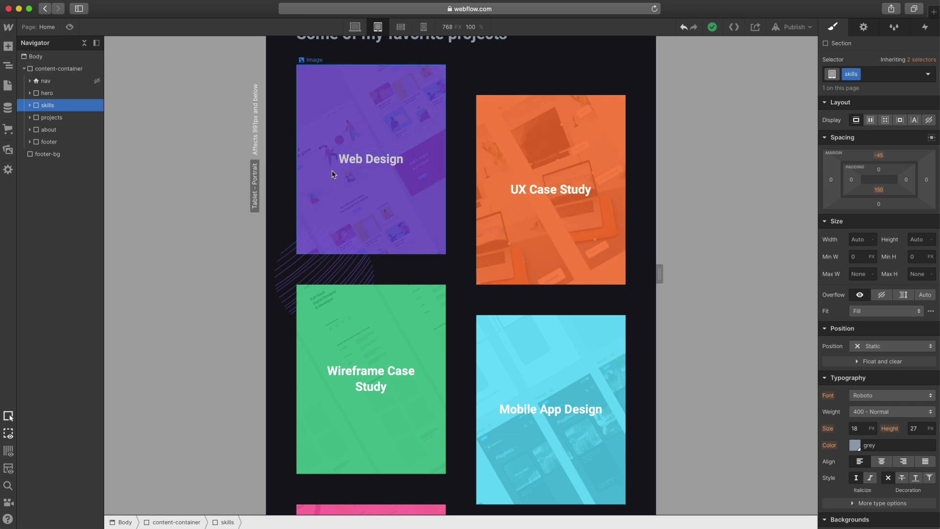
pyautogui.click(48, 117)
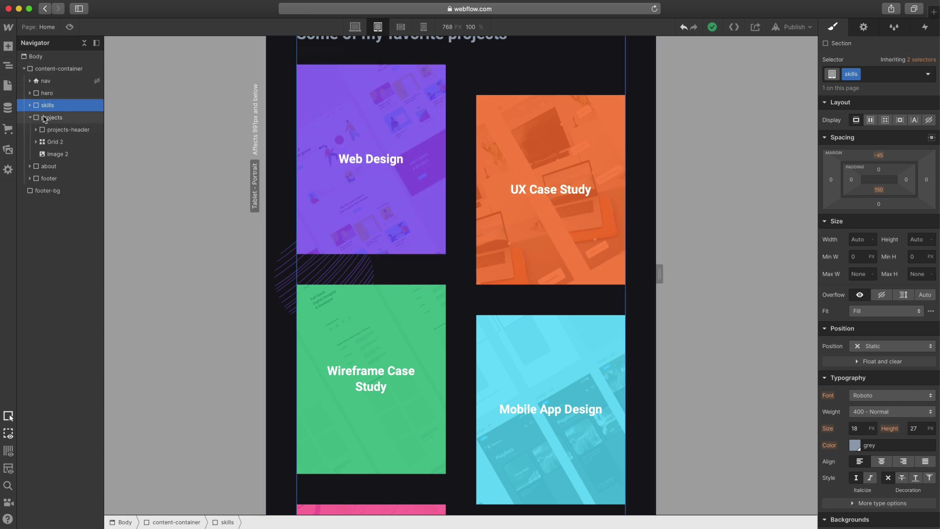
pyautogui.click(54, 142)
pyautogui.click(878, 137)
pyautogui.click(867, 154)
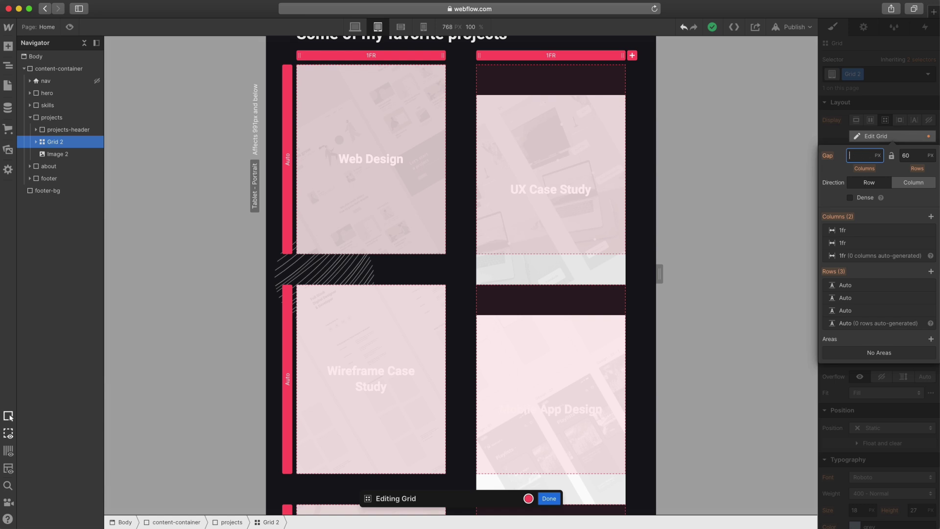
pyautogui.press('Tab')
pyautogui.press('Tab')
pyautogui.write('30')
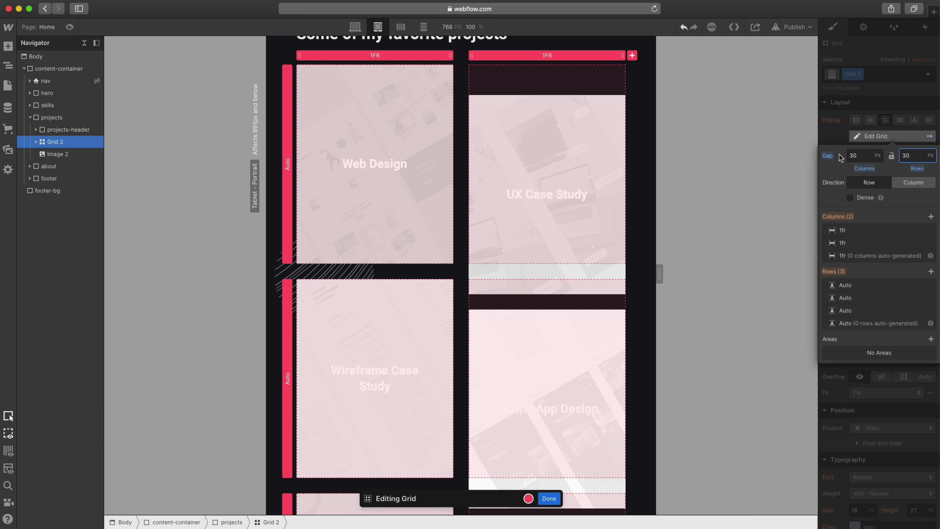
pyautogui.click(549, 498)
pyautogui.scroll(-8, 605, 253)
# Widen the canvas to 991 px to check reflow, narrow it back, and select Body
pyautogui.scroll(-10, 605, 253)
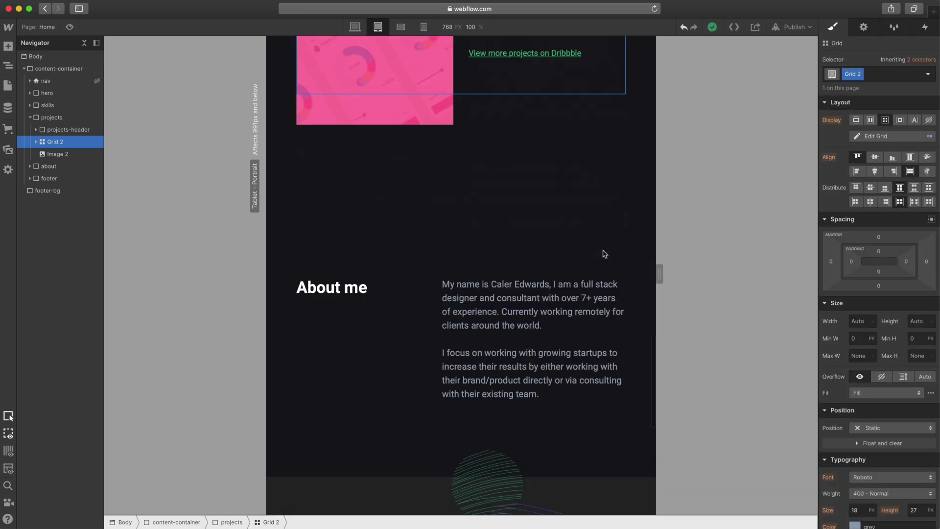
pyautogui.scroll(3, 605, 254)
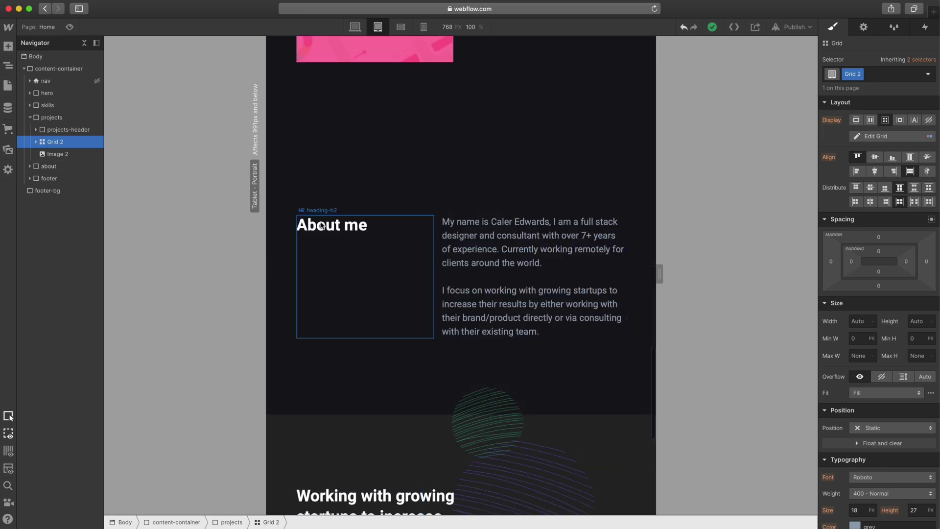
pyautogui.scroll(-8, 463, 258)
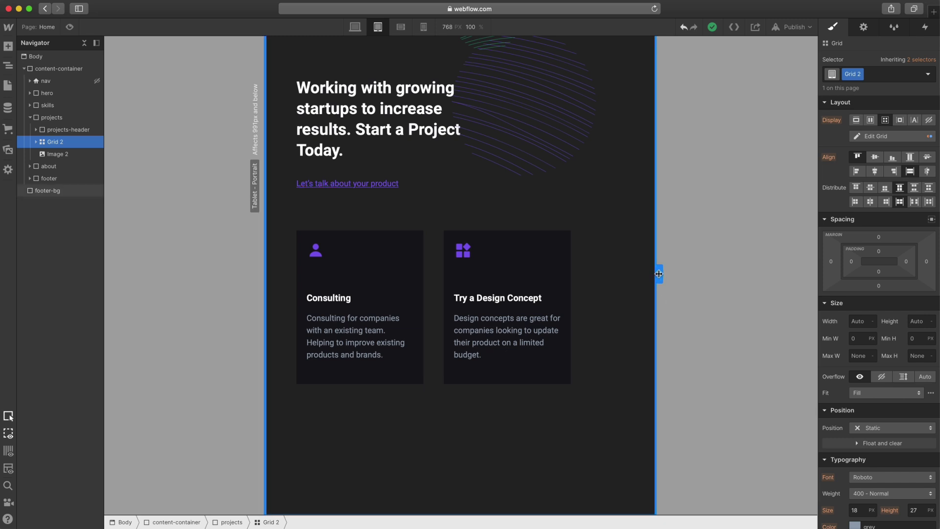
pyautogui.moveTo(659, 274); pyautogui.dragTo(765, 277)
pyautogui.scroll(20, 675, 300)
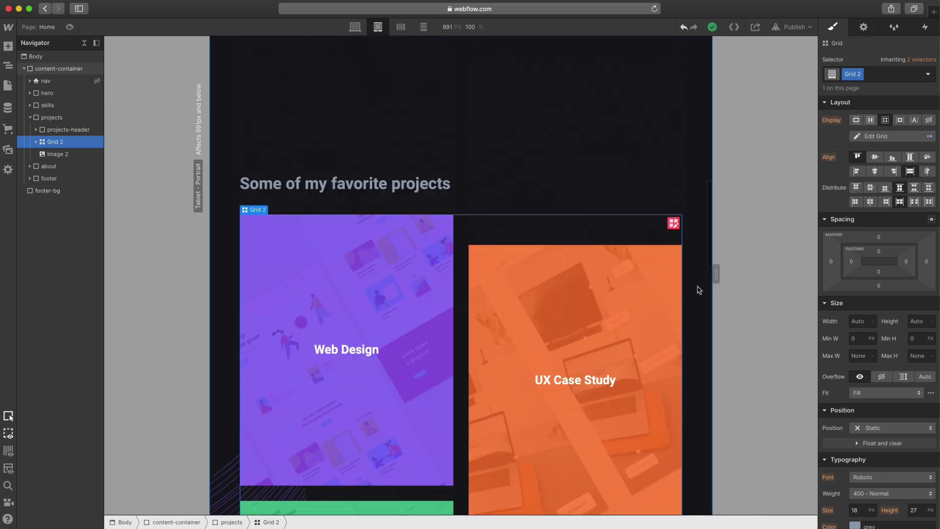
pyautogui.scroll(7, 701, 286)
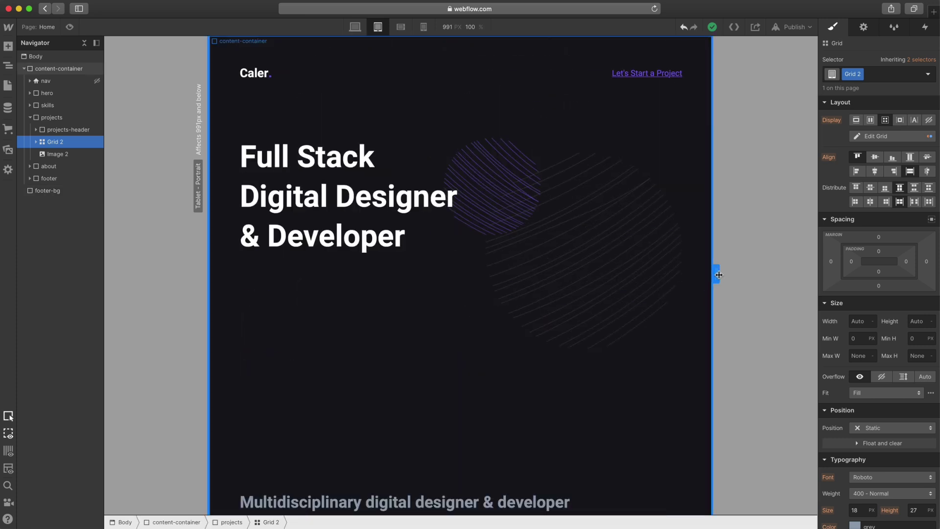
pyautogui.moveTo(717, 272); pyautogui.dragTo(603, 289)
pyautogui.scroll(-20, 605, 289)
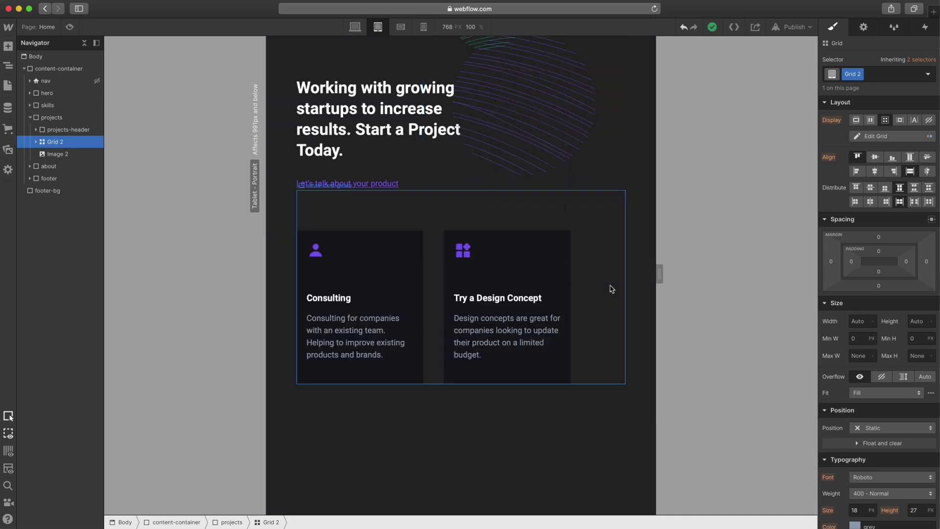
pyautogui.click(675, 284)
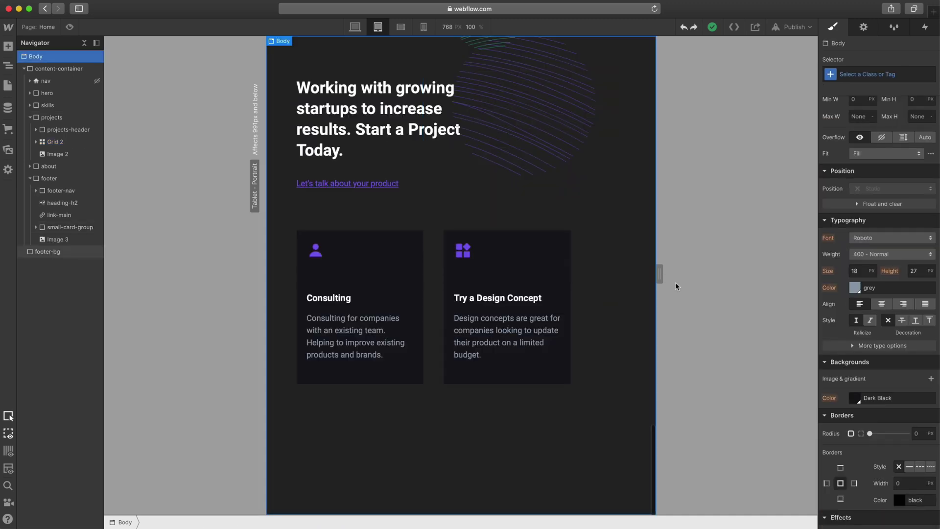
pyautogui.scroll(10, 640, 277)
pyautogui.scroll(10, 640, 278)
pyautogui.click(400, 27)
pyautogui.scroll(8, 474, 156)
pyautogui.click(473, 156)
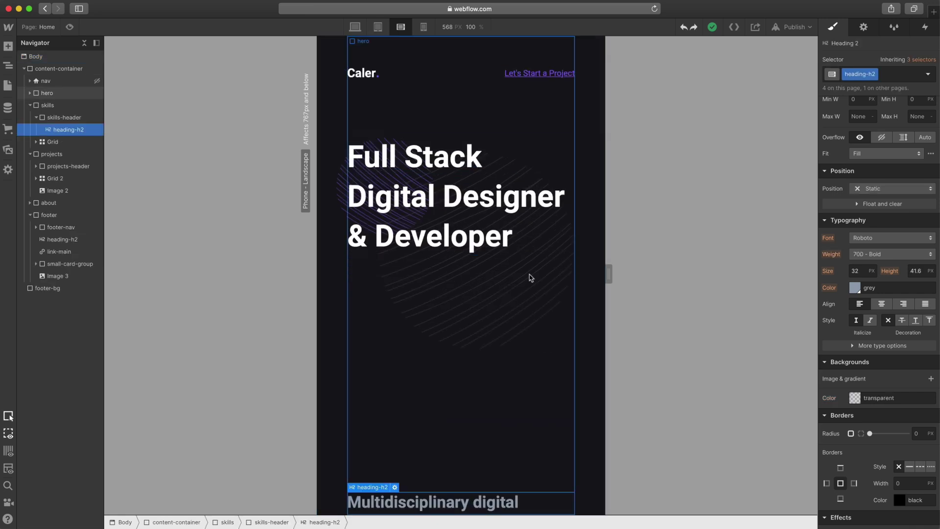
pyautogui.scroll(-15, 596, 282)
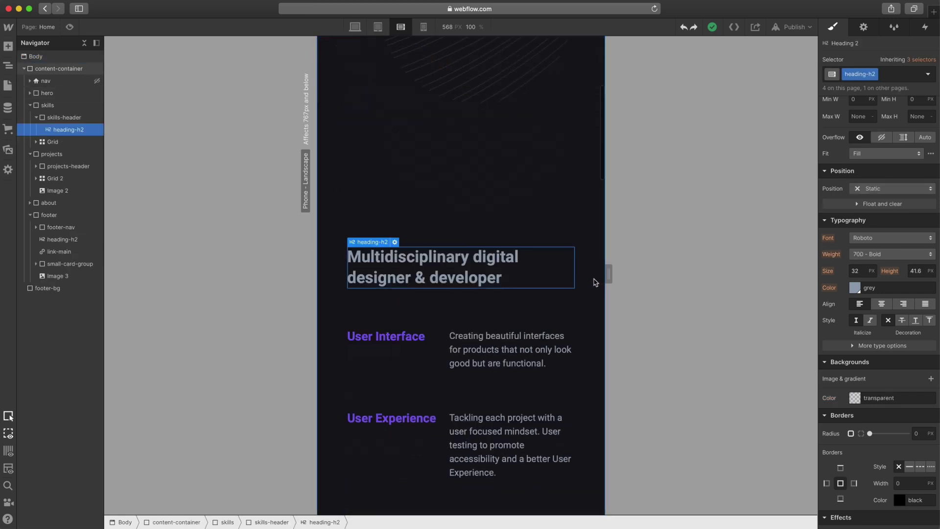
pyautogui.scroll(-12, 594, 283)
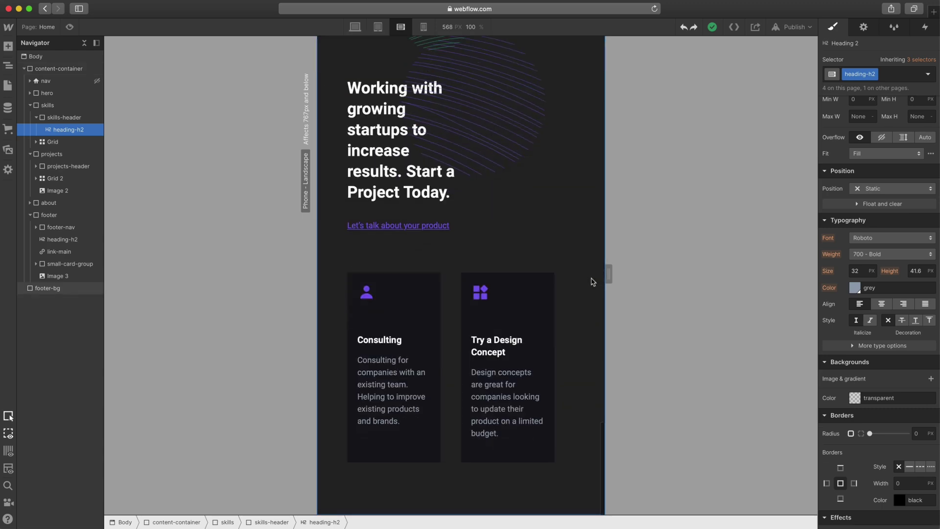
pyautogui.scroll(20, 594, 282)
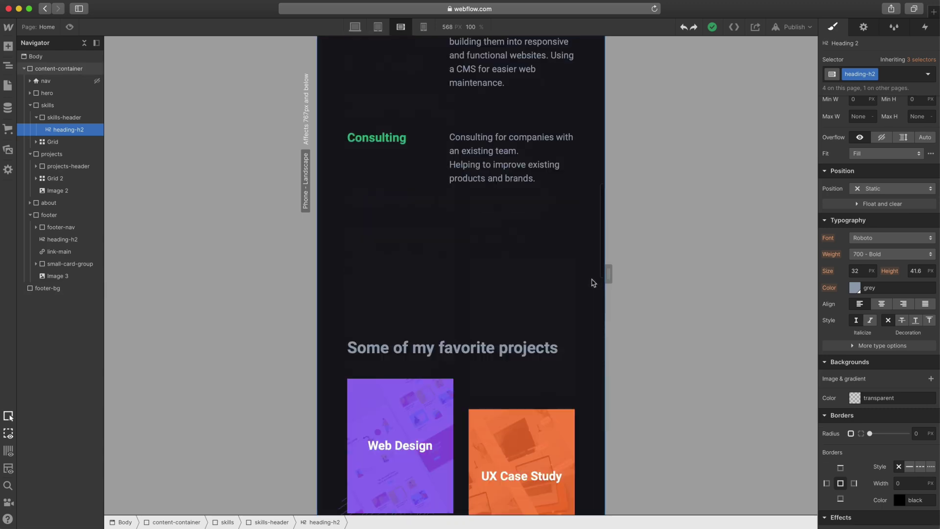
pyautogui.scroll(8, 594, 283)
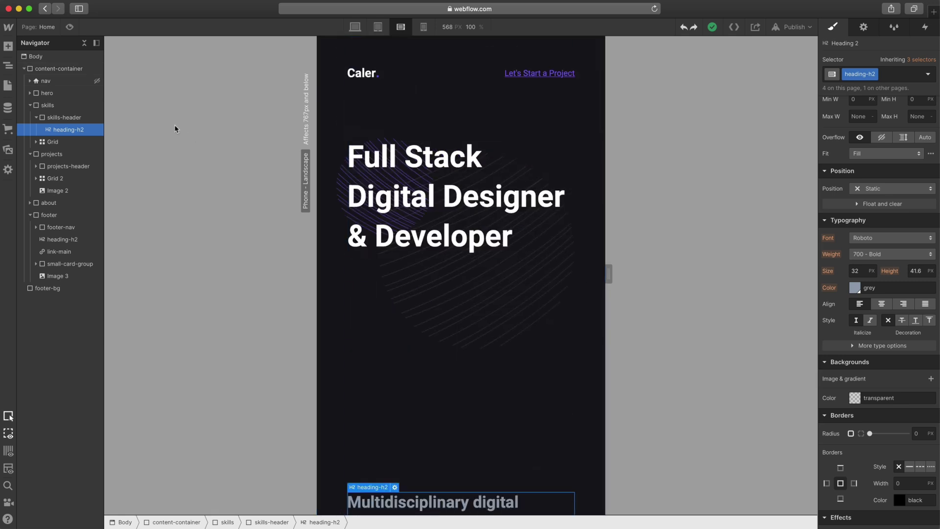
# Set content-container's left and right padding to 40 px
pyautogui.click(55, 69)
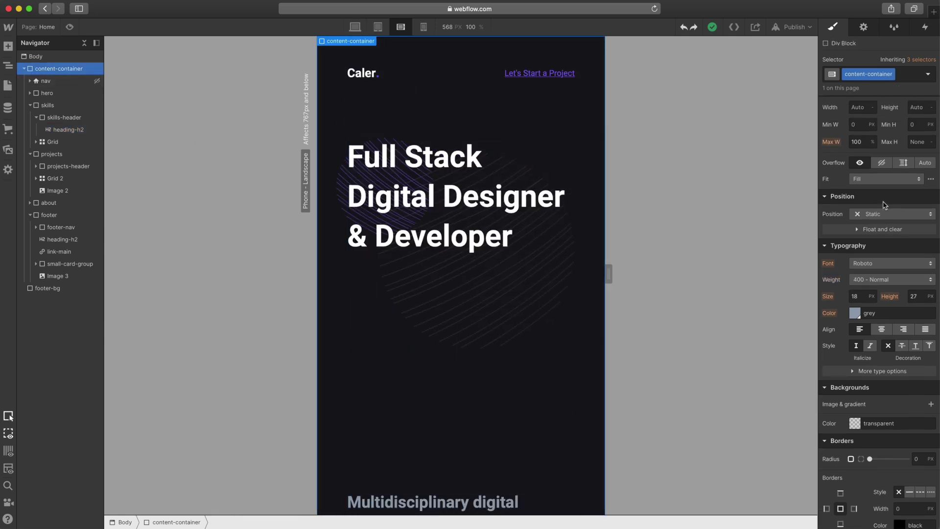
pyautogui.scroll(3, 885, 204)
pyautogui.click(852, 181)
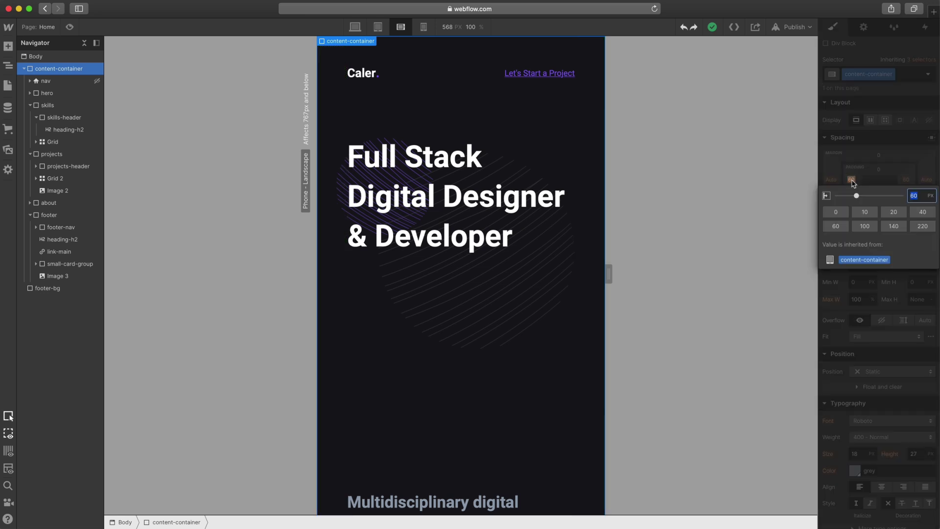
pyautogui.write('40')
pyautogui.press('Return')
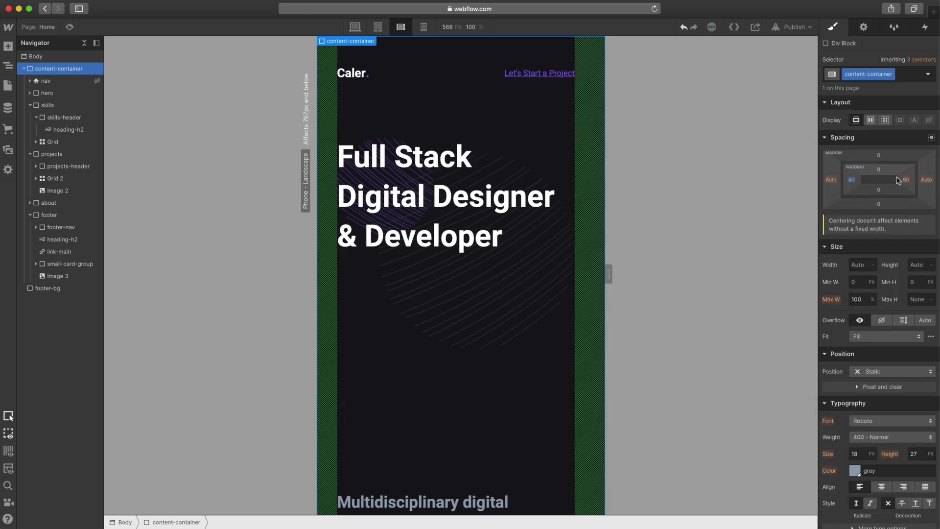
pyautogui.click(906, 180)
pyautogui.write('4')
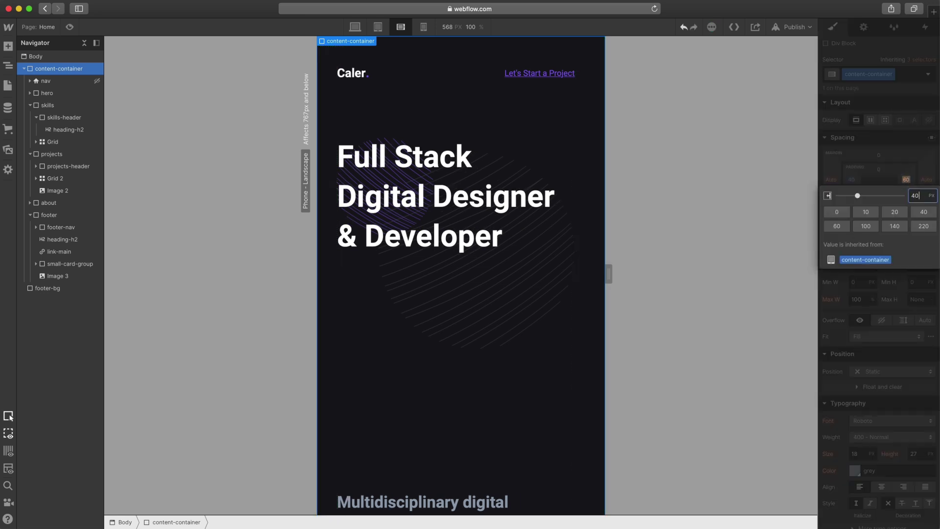
pyautogui.write('0')
pyautogui.press('Return')
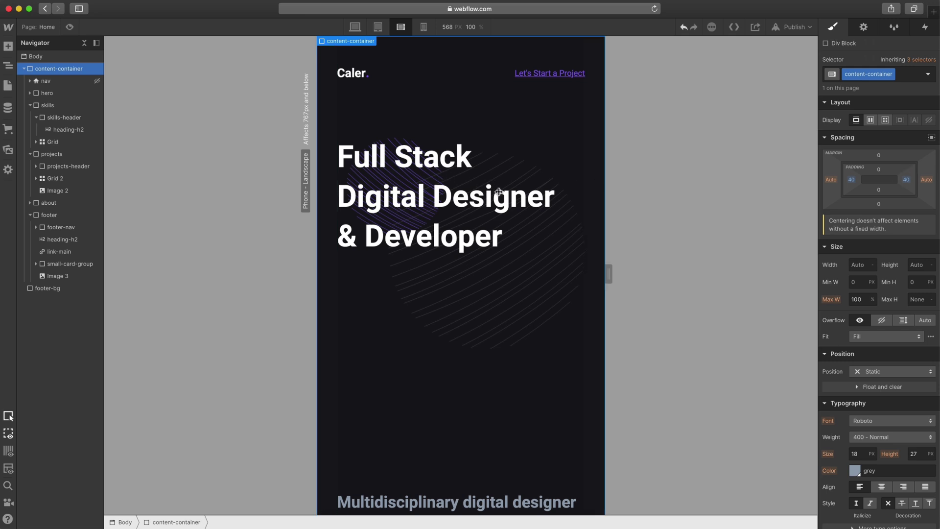
# Select the User Interface description paragraph in the skills section
pyautogui.scroll(-7, 502, 195)
pyautogui.scroll(-2, 502, 195)
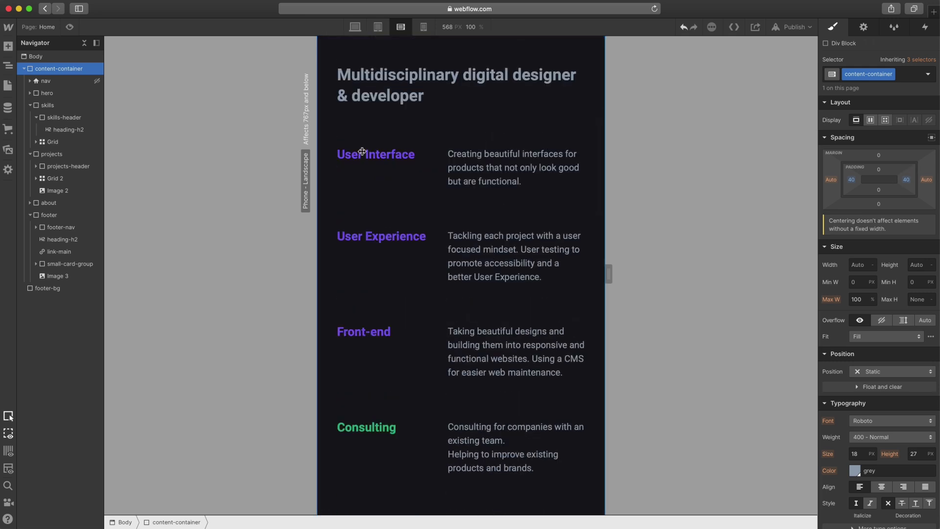
pyautogui.click(529, 167)
# Edit the skills grid and delete its 0.75FR column so content stacks
pyautogui.click(577, 155)
pyautogui.click(583, 158)
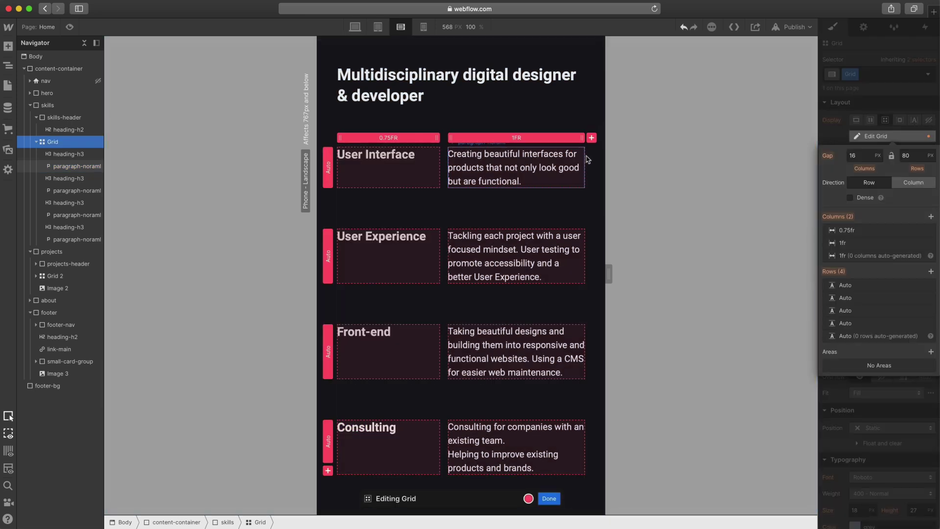
pyautogui.click(415, 139)
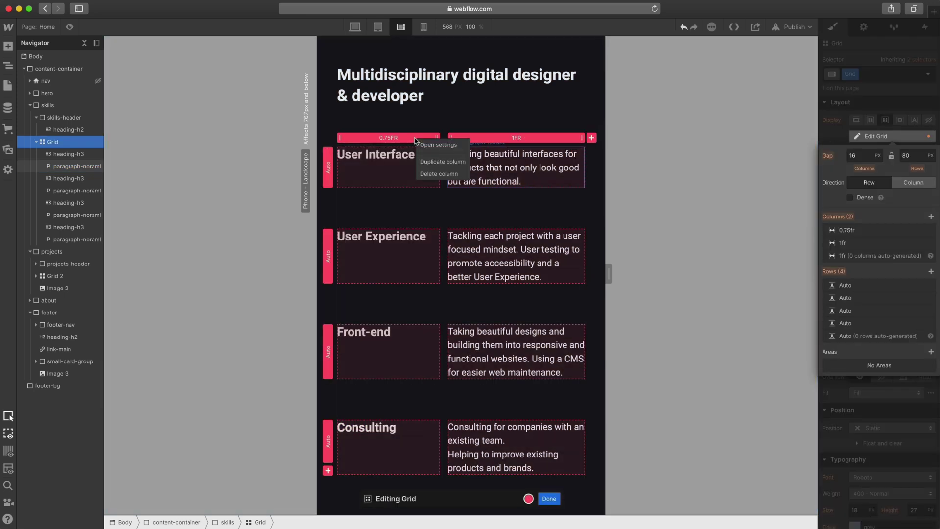
pyautogui.click(437, 174)
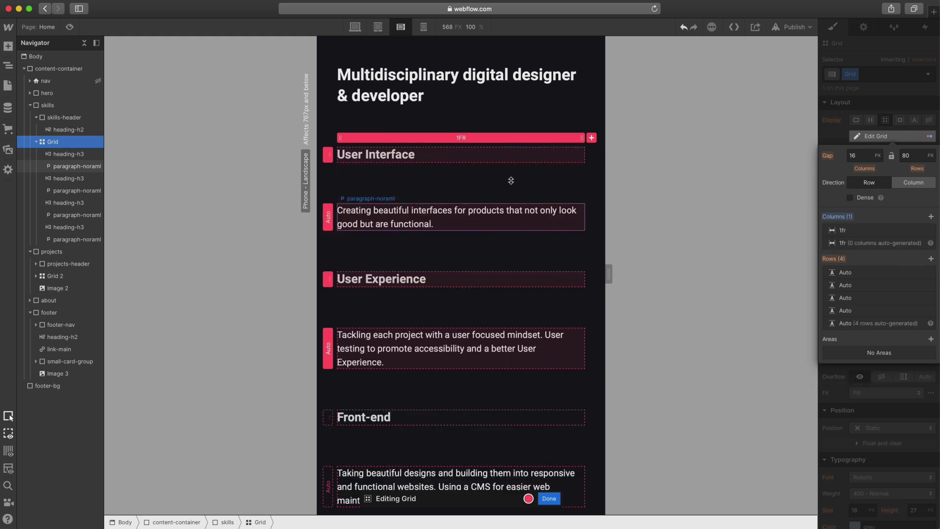
# Reduce the skills grid row gap from 80 px to about 20 px
pyautogui.scroll(-1, 509, 249)
pyautogui.scroll(-5, 506, 328)
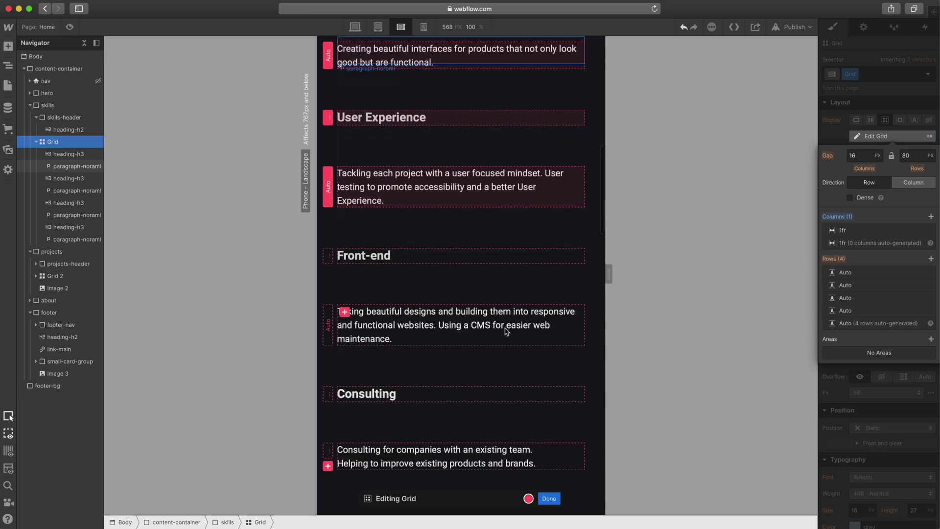
pyautogui.scroll(4, 505, 327)
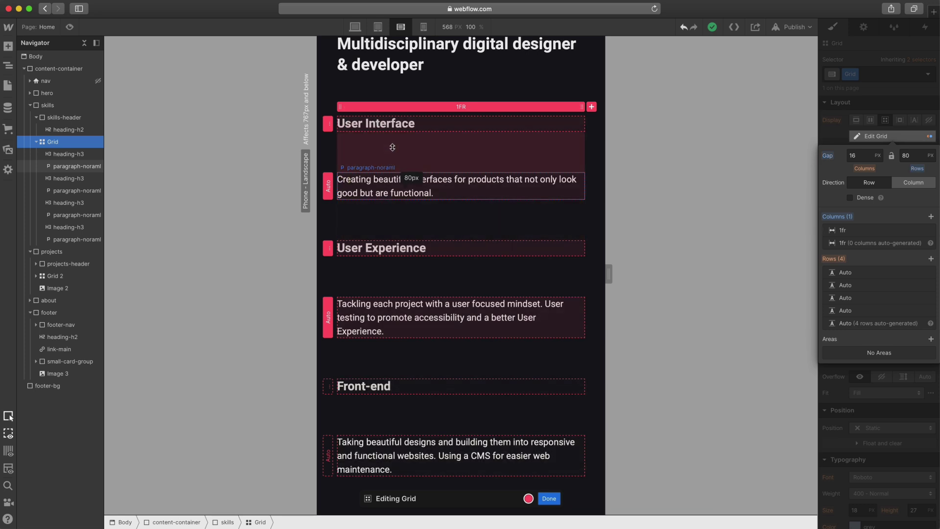
pyautogui.moveTo(392, 145); pyautogui.dragTo(395, 134)
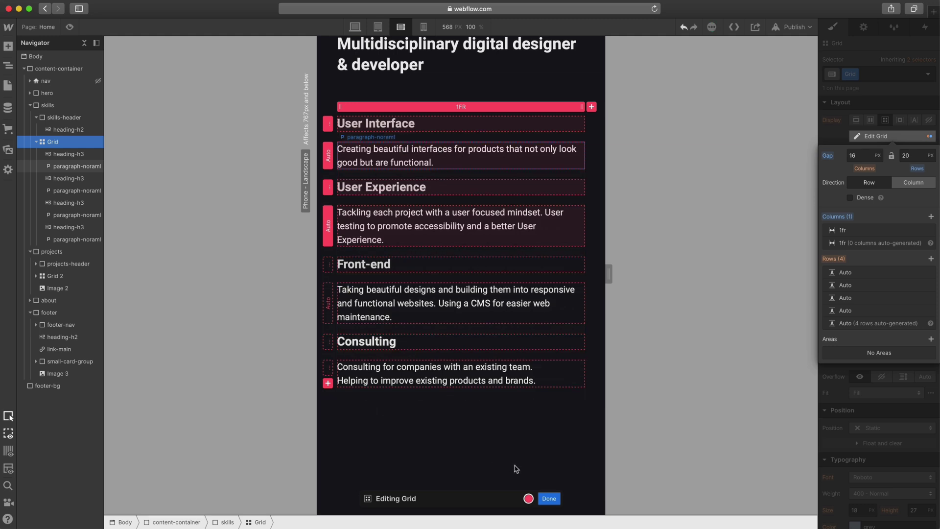
pyautogui.click(549, 498)
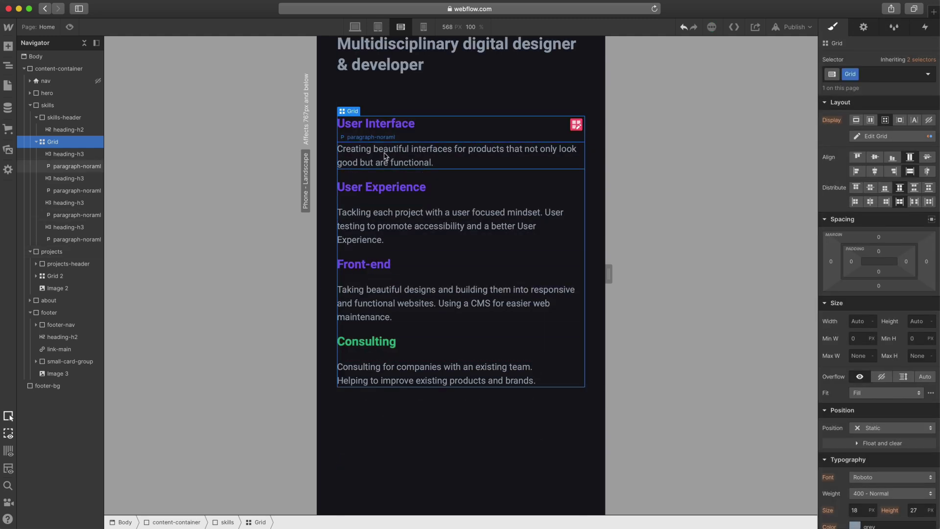
# Give the paragraph under User Interface a 60 px bottom margin
pyautogui.click(362, 147)
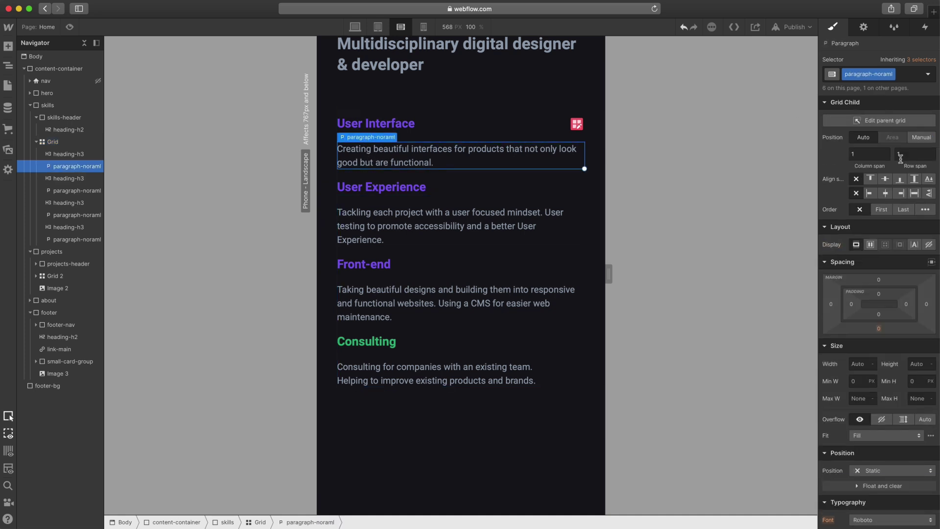
pyautogui.scroll(-1, 879, 321)
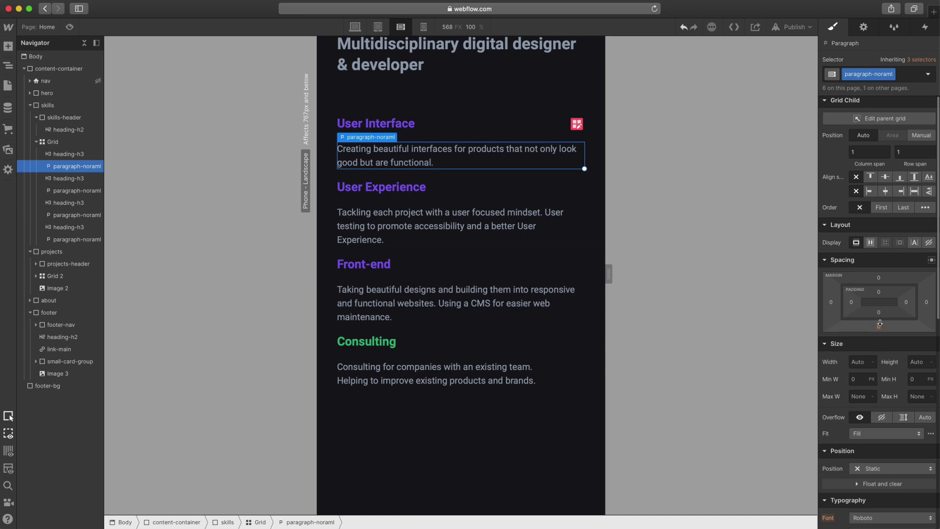
pyautogui.click(879, 326)
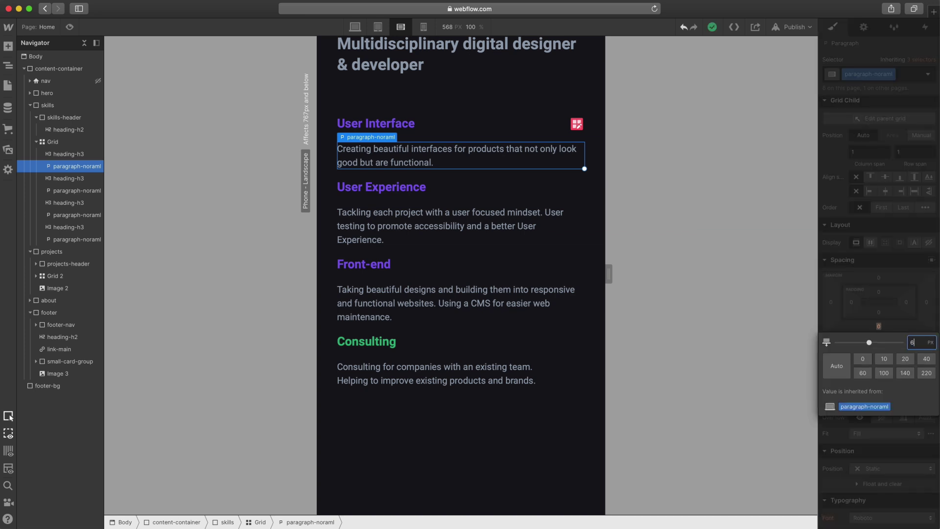
pyautogui.press('Return')
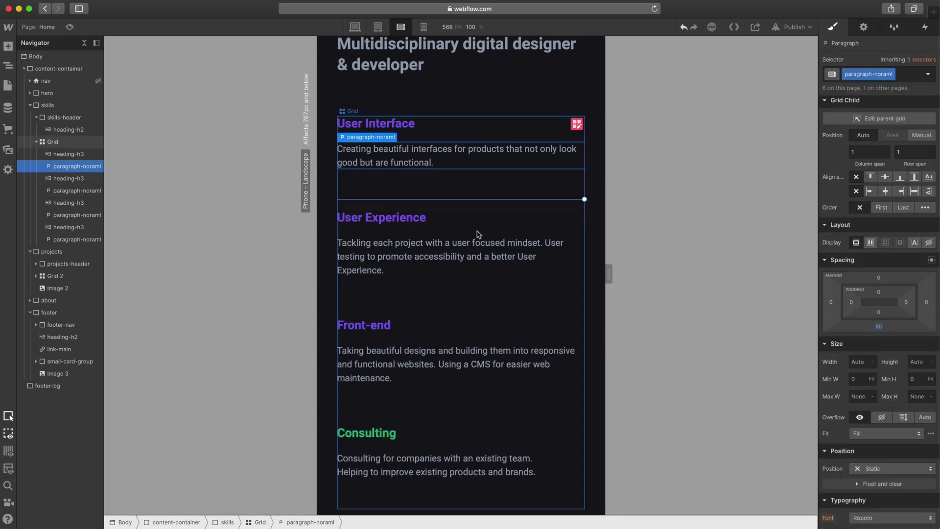
pyautogui.scroll(5, 482, 235)
pyautogui.scroll(-12, 509, 234)
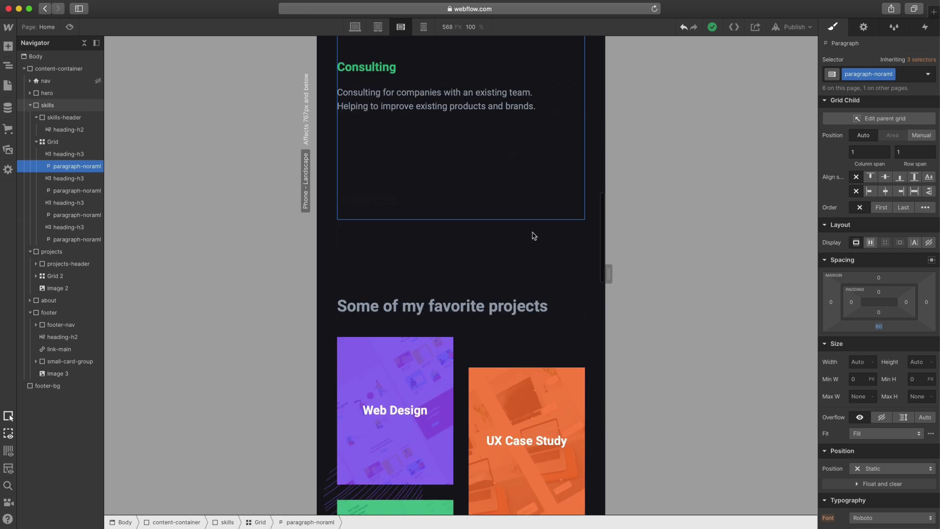
pyautogui.scroll(-5, 519, 240)
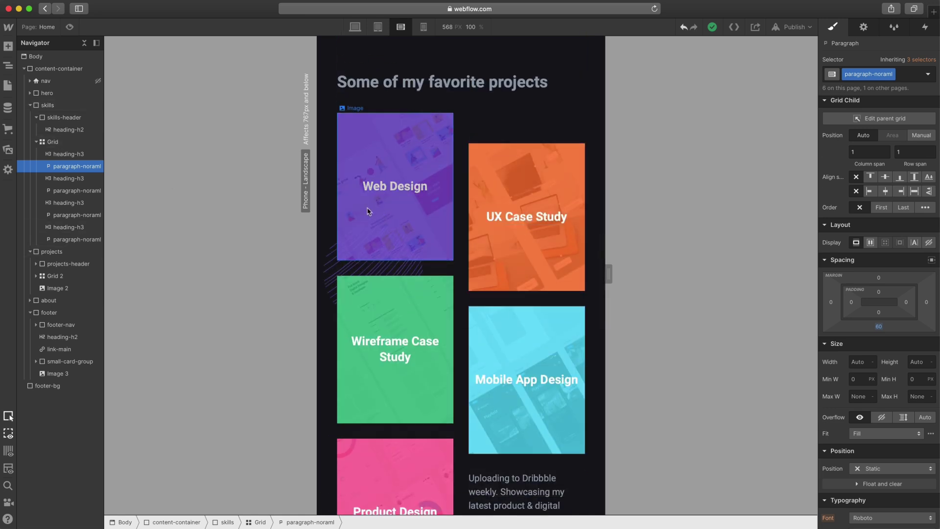
# Delete one of Grid 2's two columns so the project cards stack in a single full-width column
pyautogui.click(53, 277)
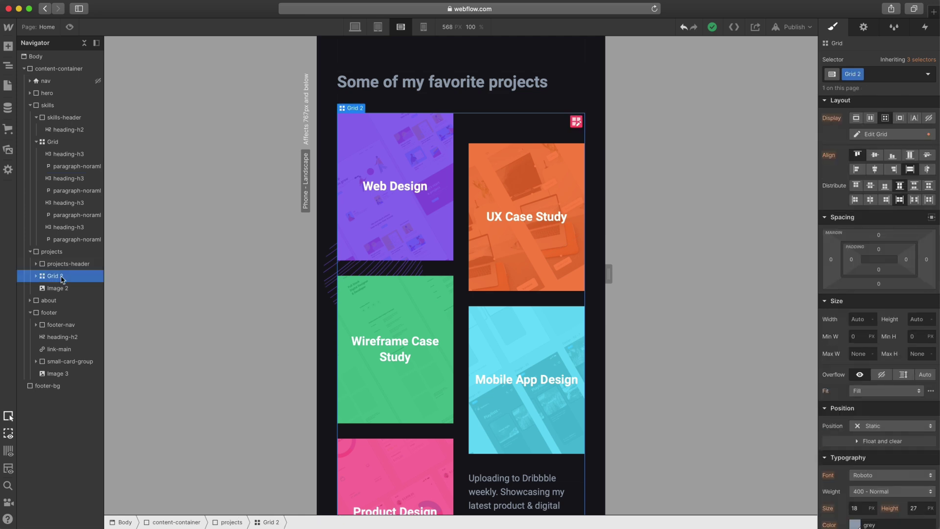
pyautogui.click(573, 125)
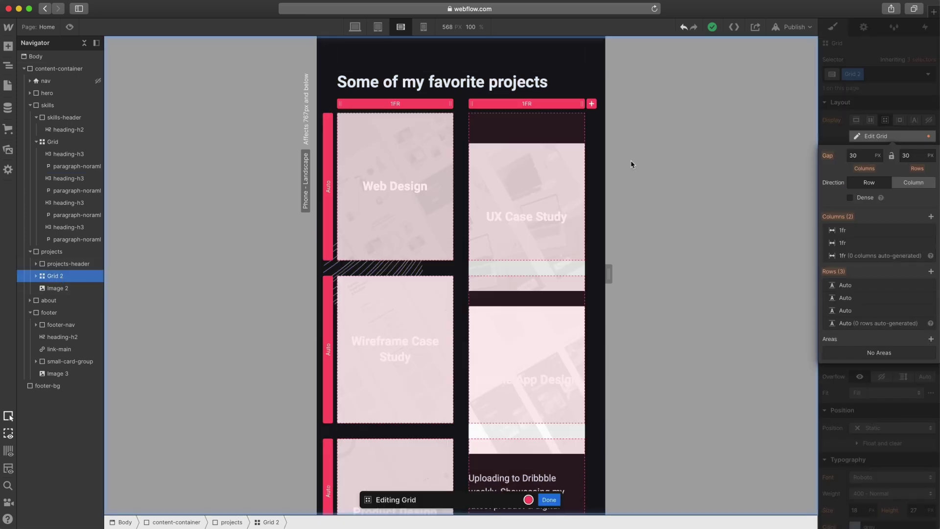
pyautogui.click(449, 103)
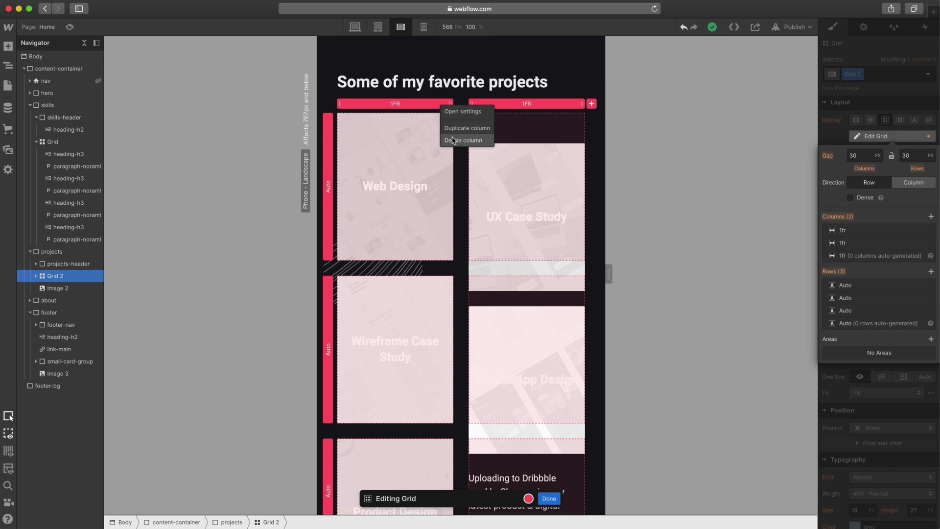
pyautogui.click(456, 141)
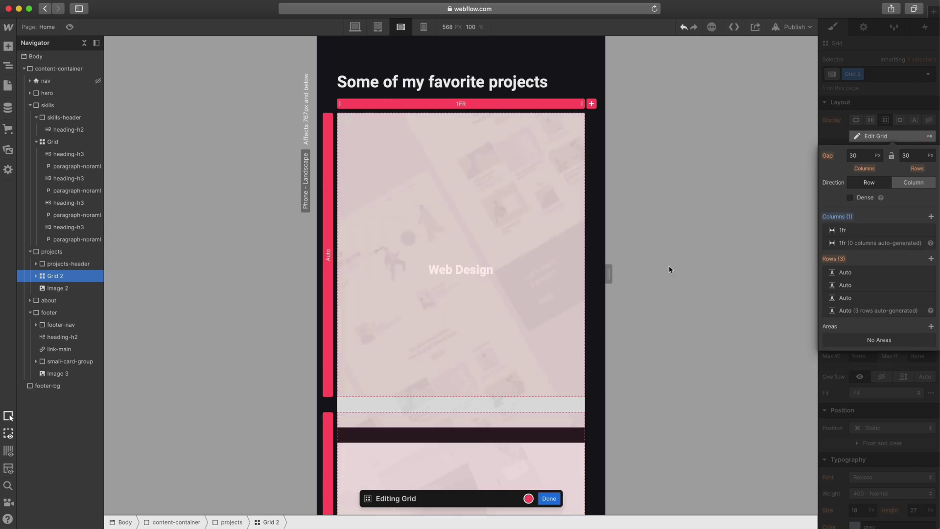
pyautogui.click(669, 270)
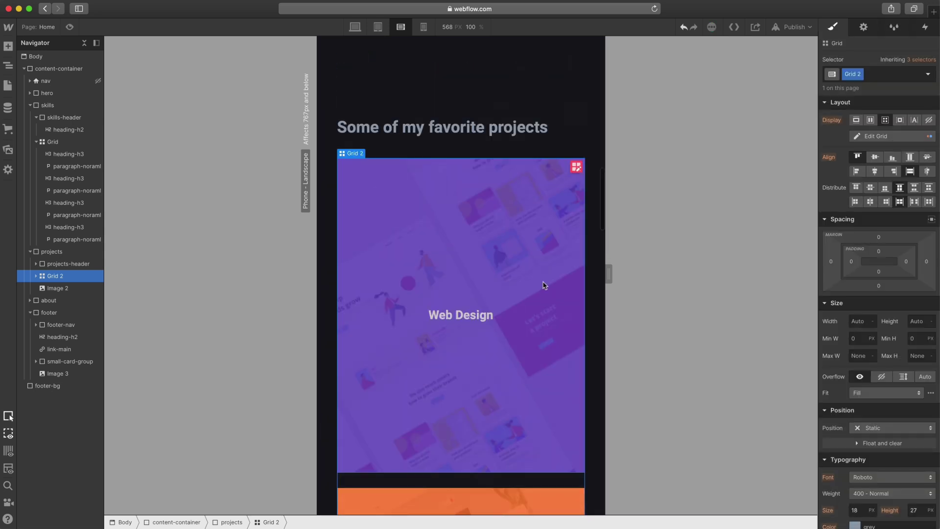
pyautogui.scroll(-2, 544, 285)
pyautogui.scroll(6, 544, 285)
pyautogui.scroll(-15, 543, 285)
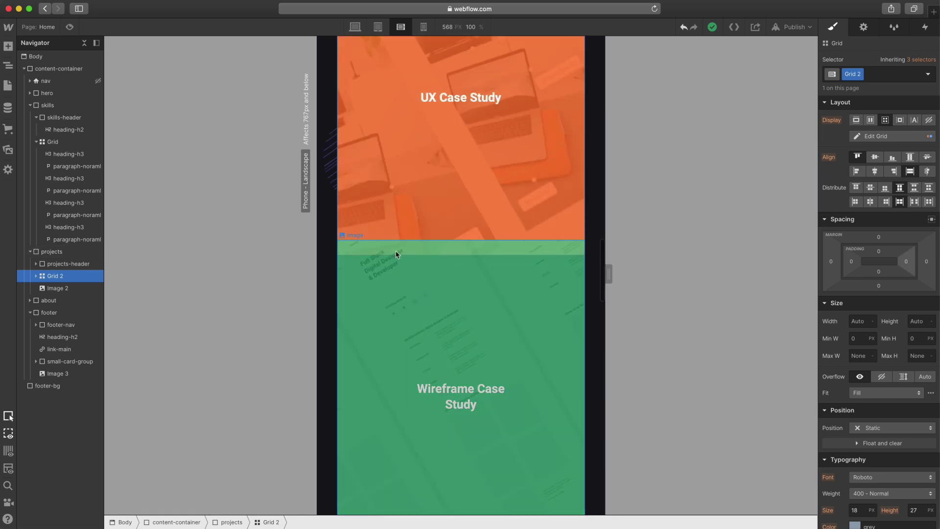
pyautogui.scroll(-15, 447, 275)
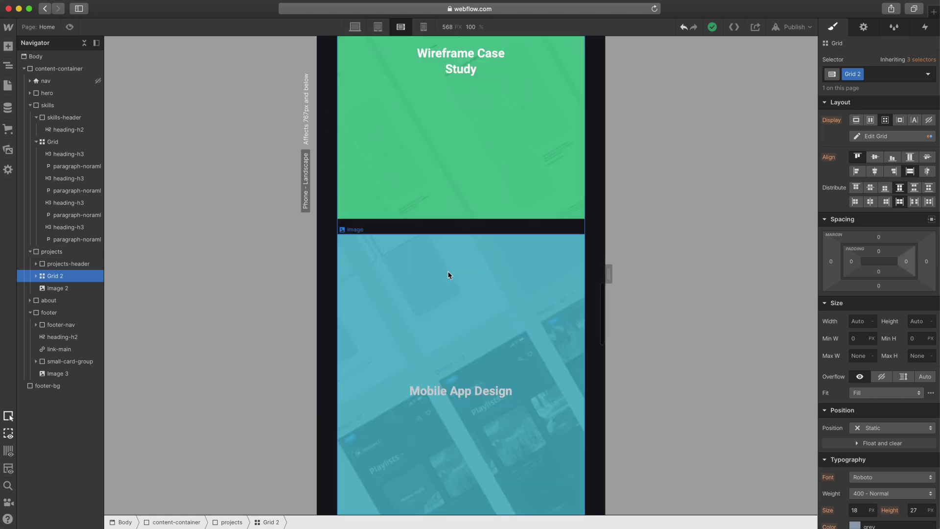
# Set the Web Design project card's bottom margin to 0
pyautogui.click(35, 277)
pyautogui.click(72, 289)
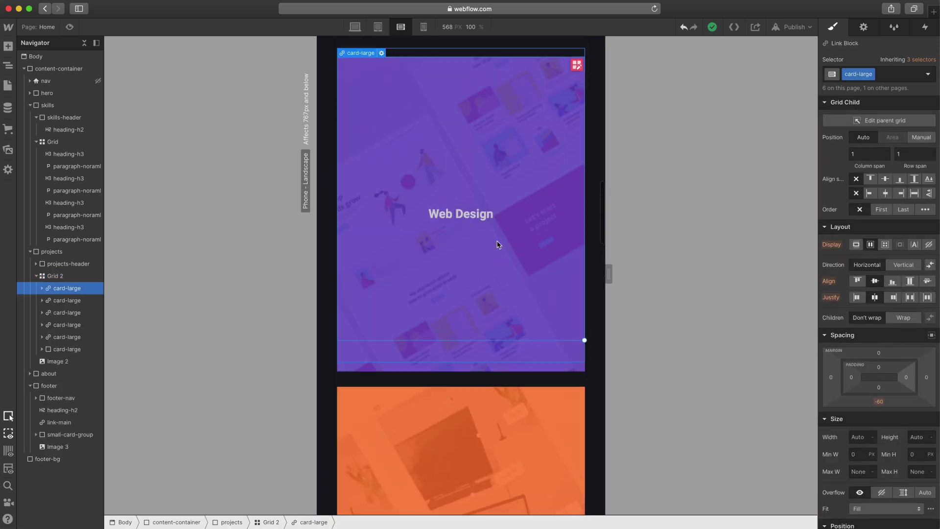
pyautogui.scroll(5, 526, 251)
pyautogui.click(880, 402)
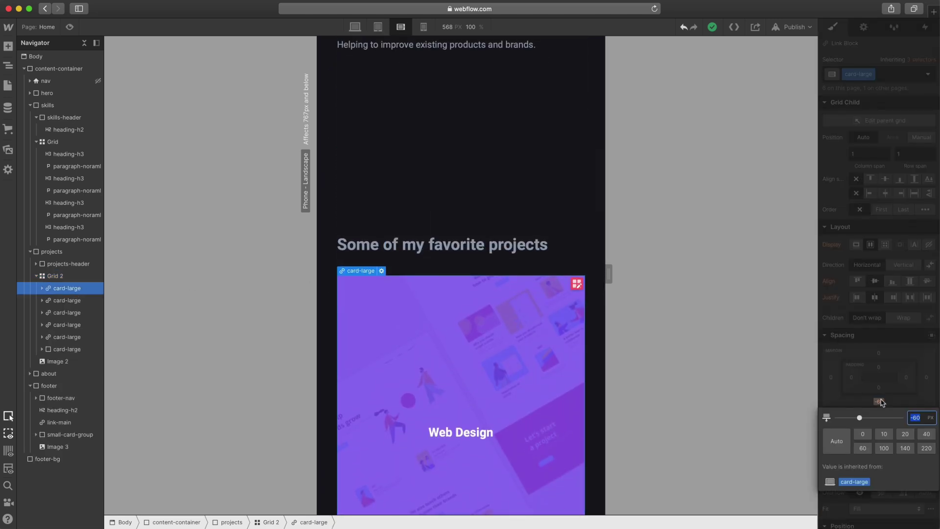
pyautogui.press('Return')
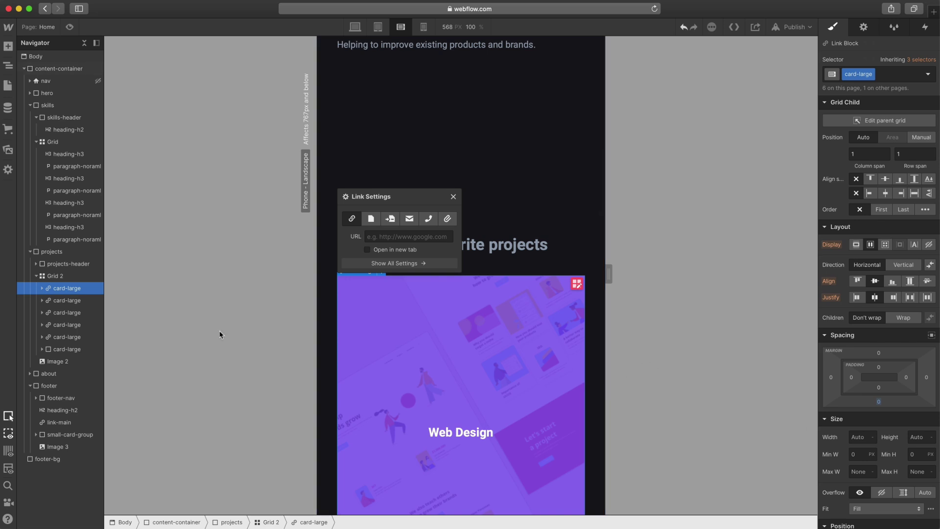
# Set the UX Case Study card's (right-card) top margin from 60 to 0
pyautogui.click(68, 300)
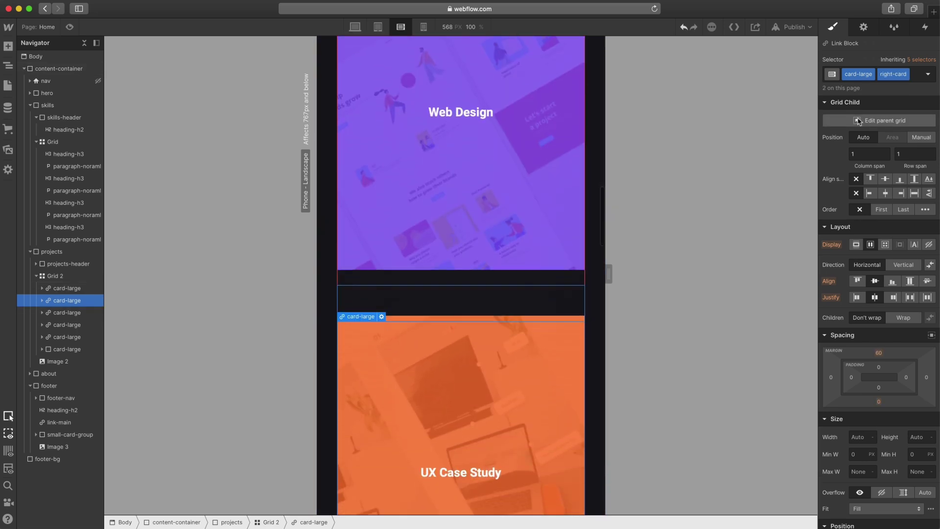
pyautogui.click(880, 353)
pyautogui.write('0')
pyautogui.press('Return')
pyautogui.scroll(5, 560, 309)
pyautogui.scroll(-20, 454, 248)
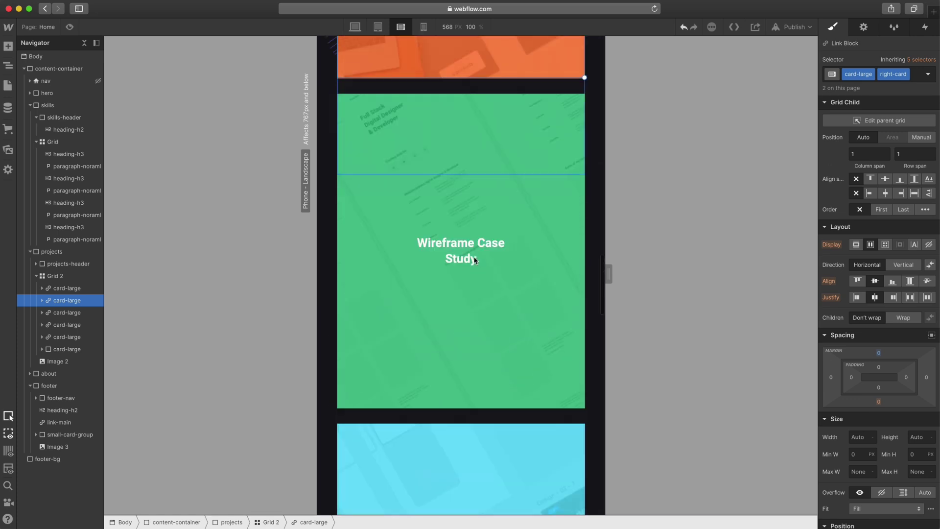
pyautogui.scroll(-10, 477, 260)
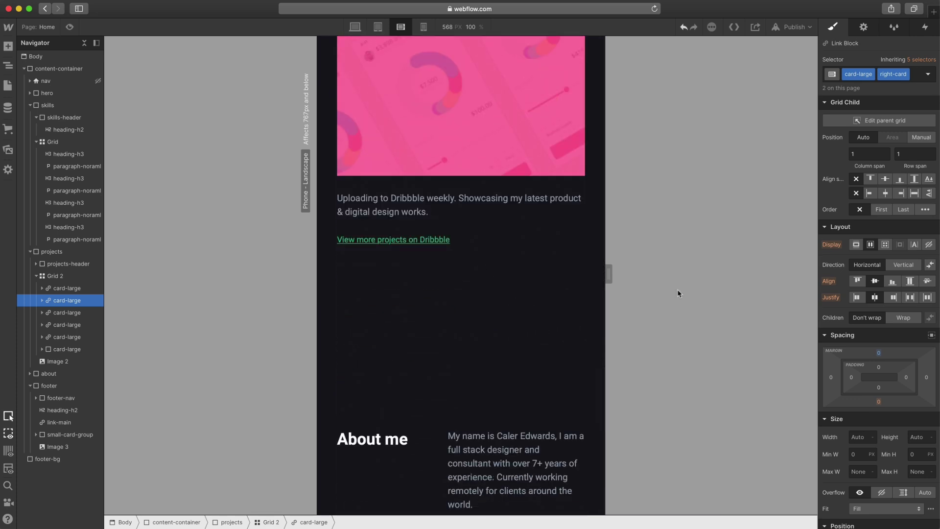
# Delete Grid 3's 0.75FR column so the About me paragraph stacks under its heading
pyautogui.click(563, 342)
pyautogui.scroll(-6, 563, 318)
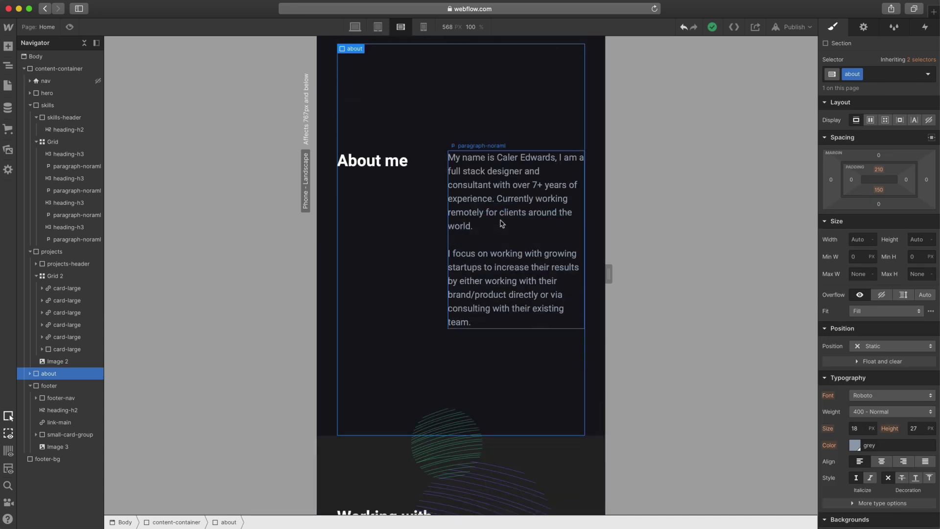
pyautogui.click(480, 206)
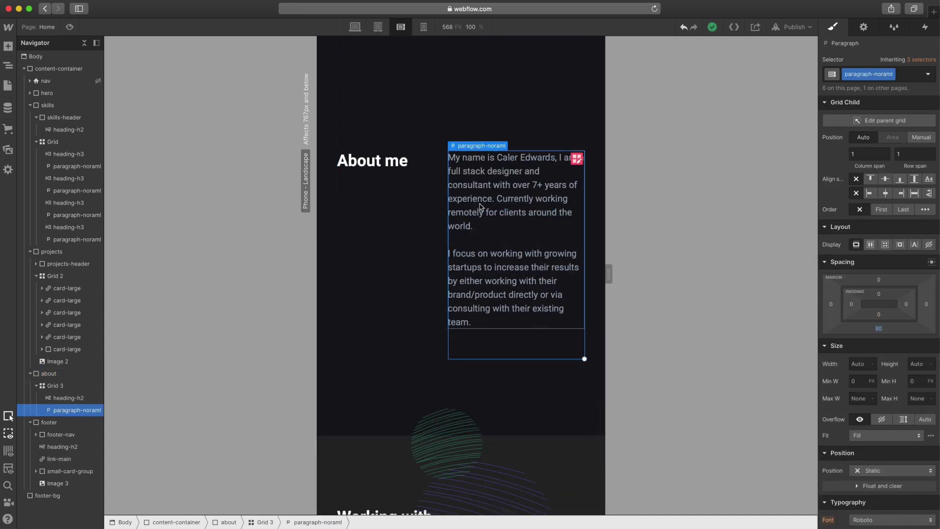
pyautogui.click(577, 159)
pyautogui.click(418, 141)
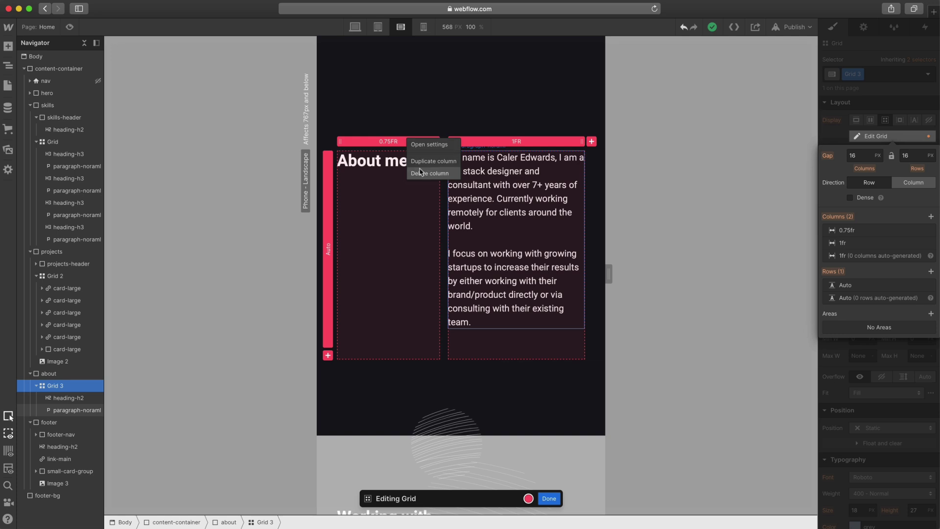
pyautogui.click(422, 173)
pyautogui.click(547, 498)
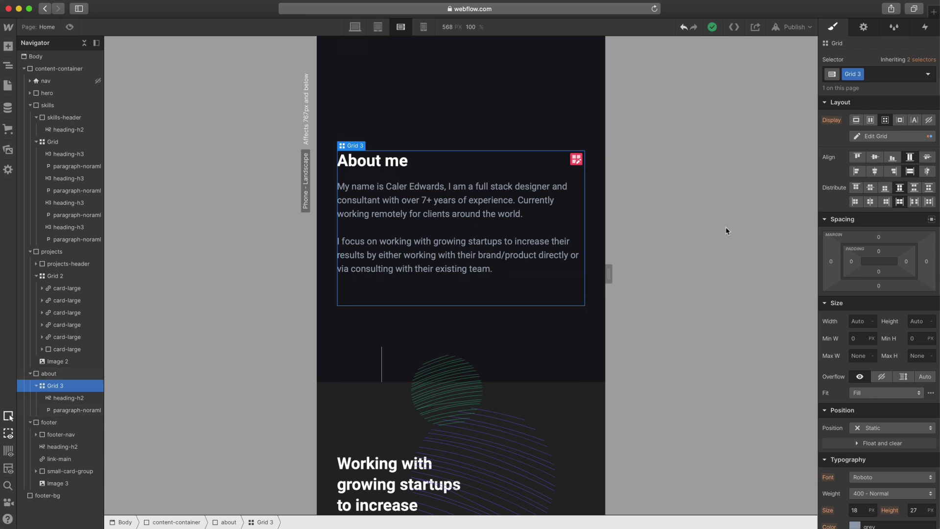
pyautogui.scroll(-6, 563, 301)
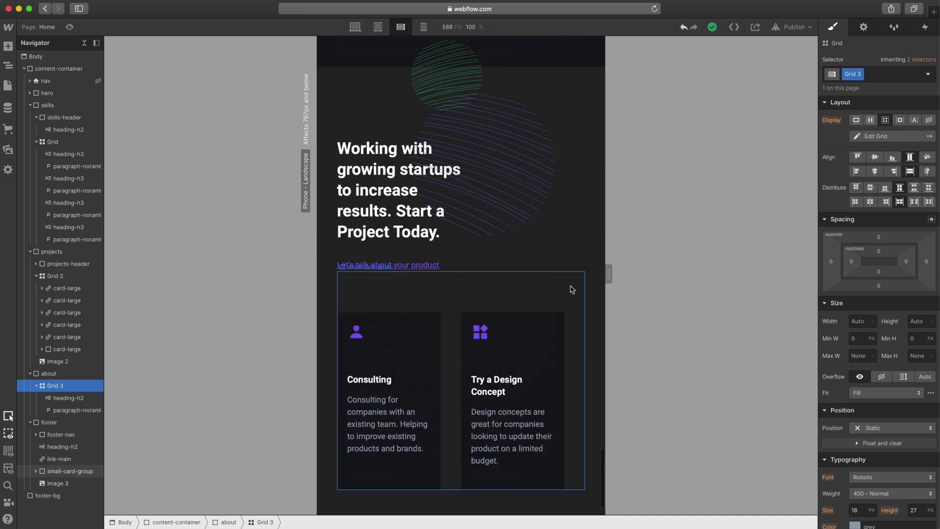
pyautogui.click(366, 186)
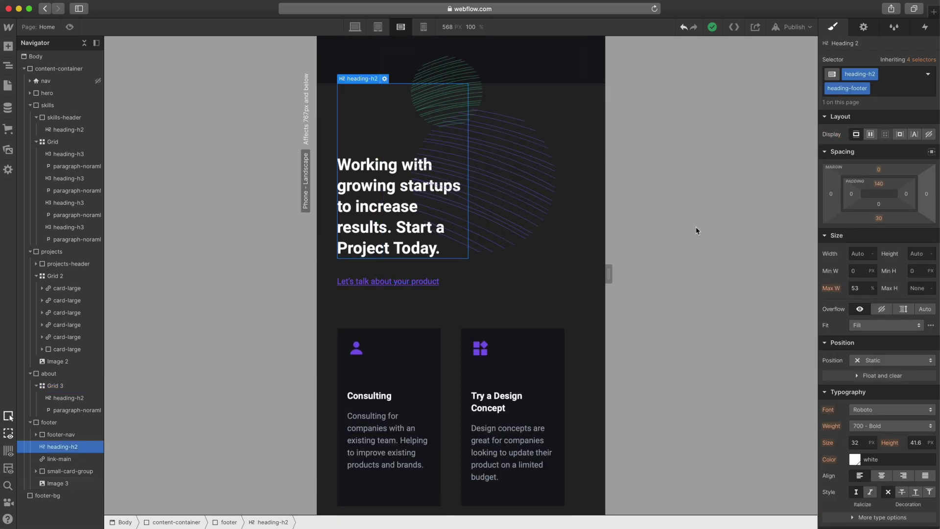
# Give the footer heading a 100% max width and set the decorative Image 3 to Display None
pyautogui.click(862, 287)
pyautogui.press('Return')
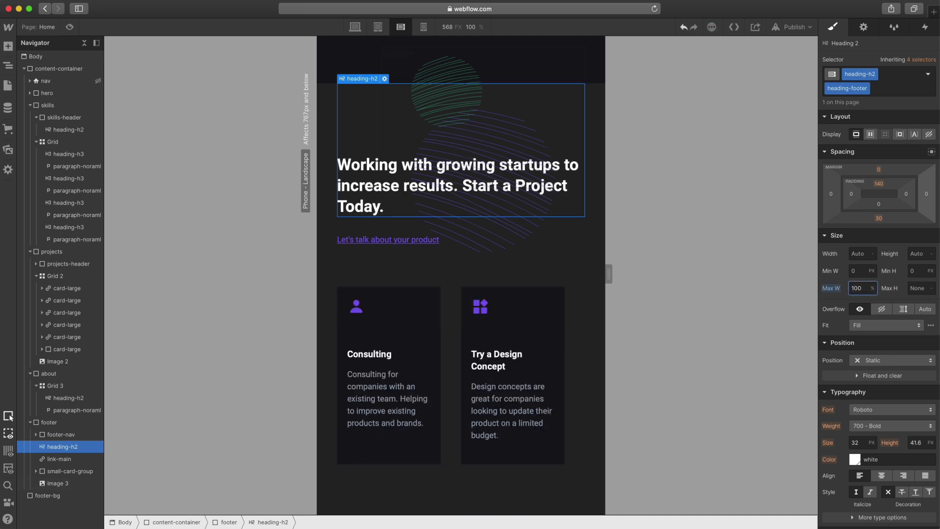
pyautogui.click(476, 102)
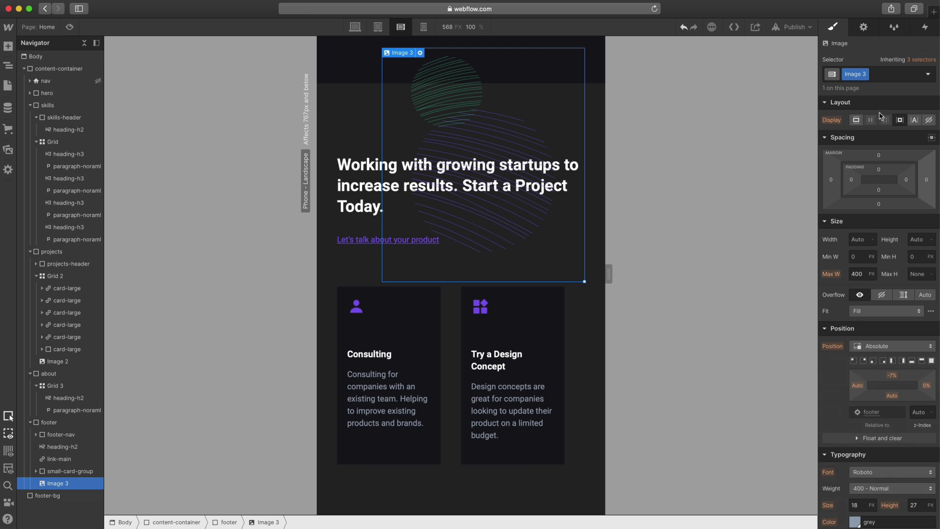
pyautogui.click(929, 120)
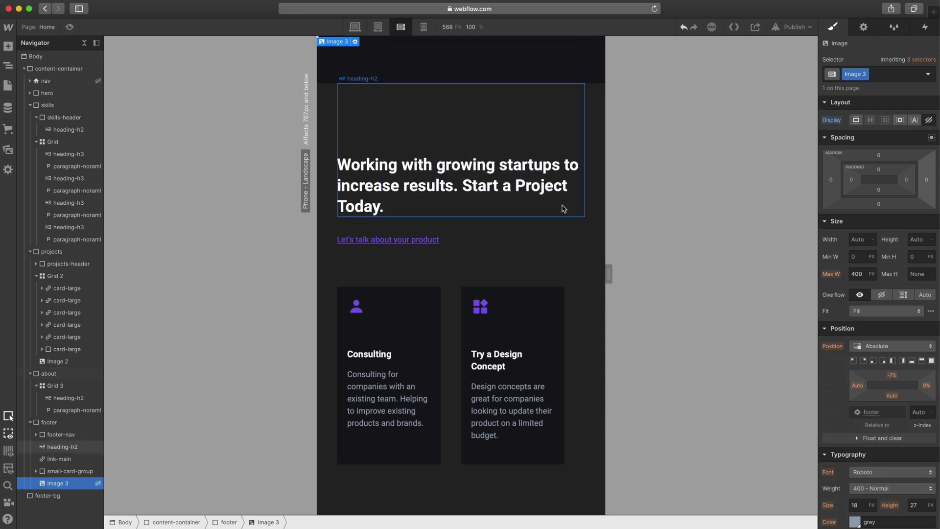
pyautogui.scroll(-2, 435, 242)
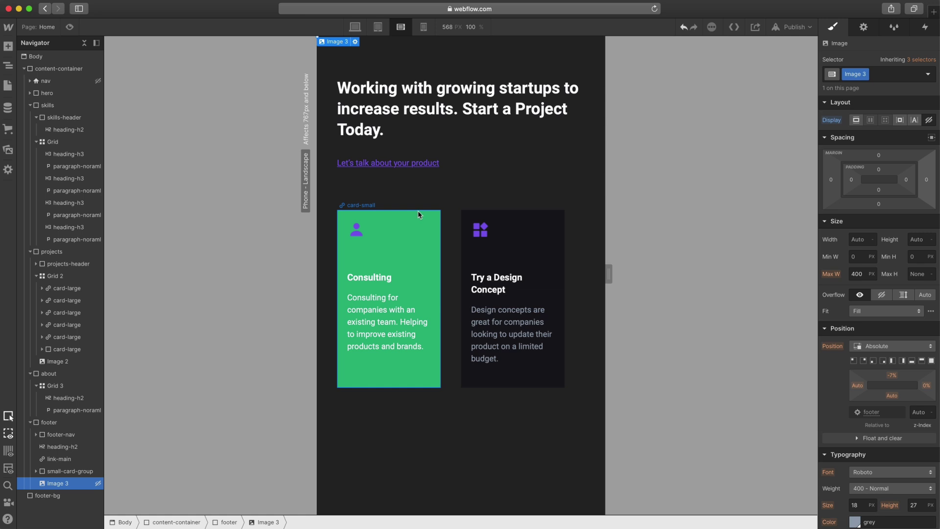
# Set small-card-group to vertical direction with centre alignment
pyautogui.click(377, 187)
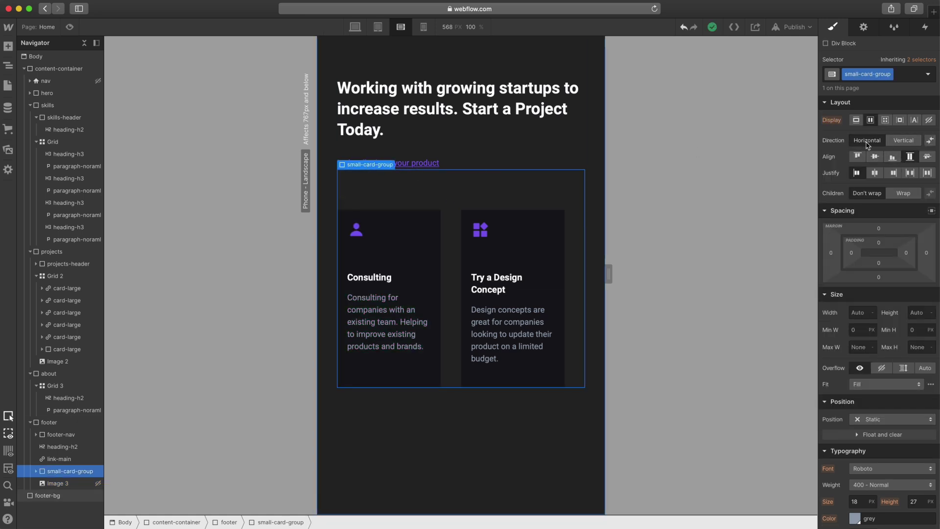
pyautogui.click(912, 141)
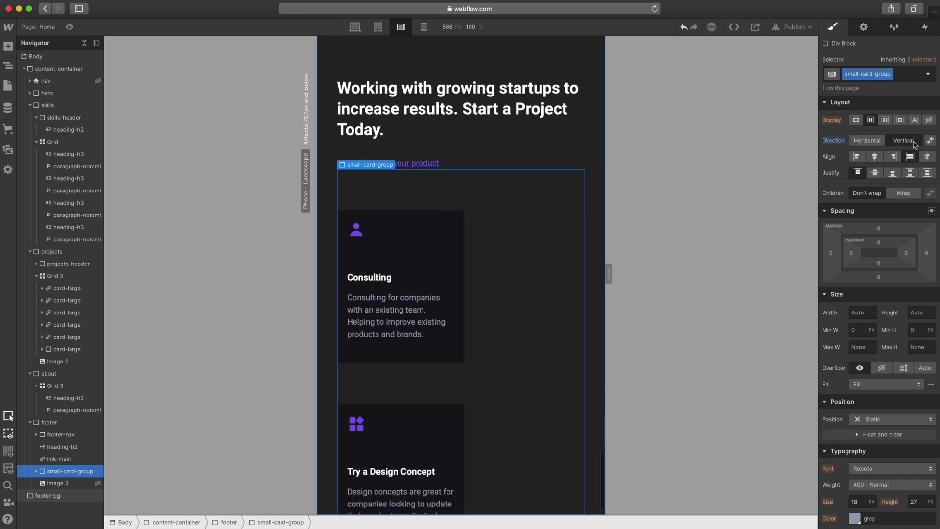
pyautogui.click(876, 156)
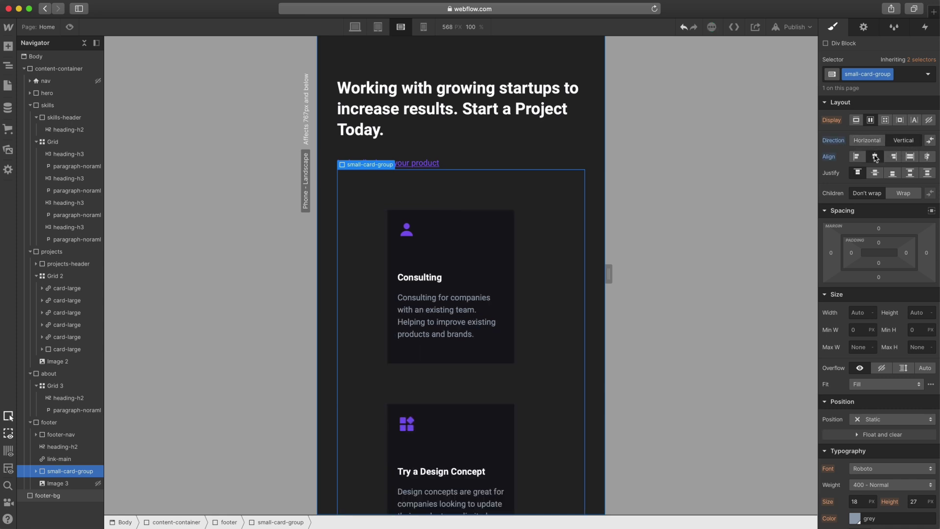
# Make card-small 100% wide with a 40 px top margin instead of 80
pyautogui.click(412, 217)
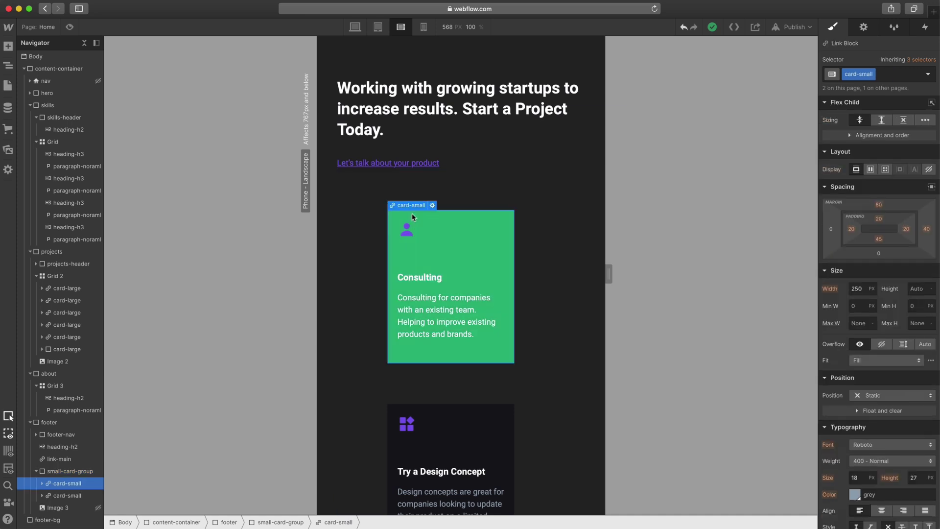
pyautogui.click(863, 289)
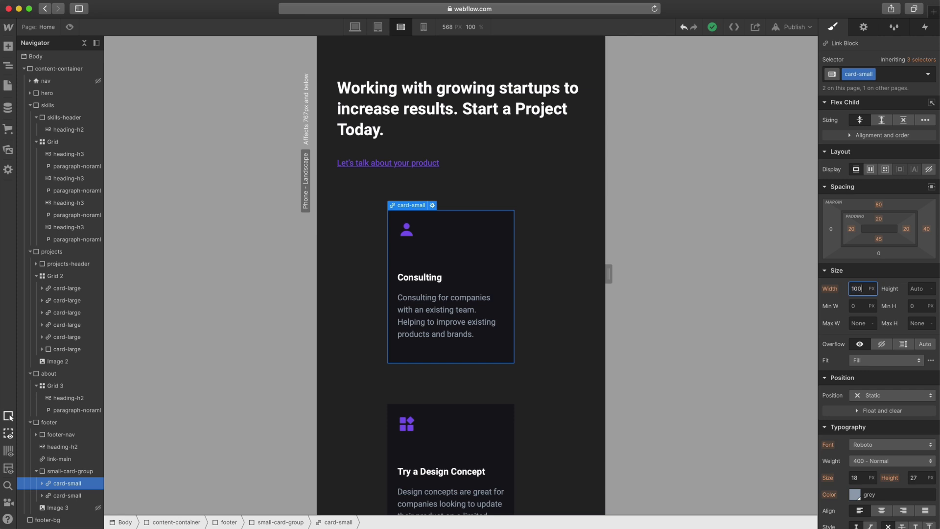
pyautogui.press('Return')
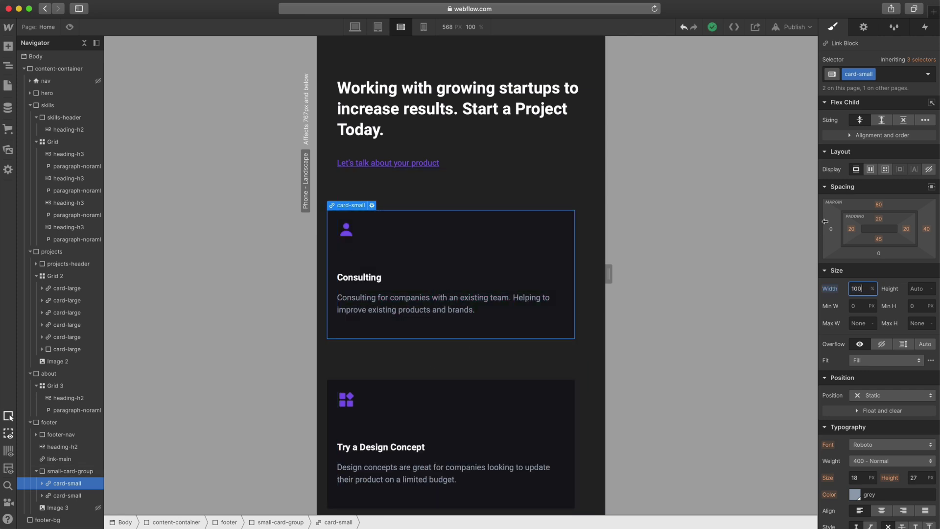
pyautogui.click(879, 204)
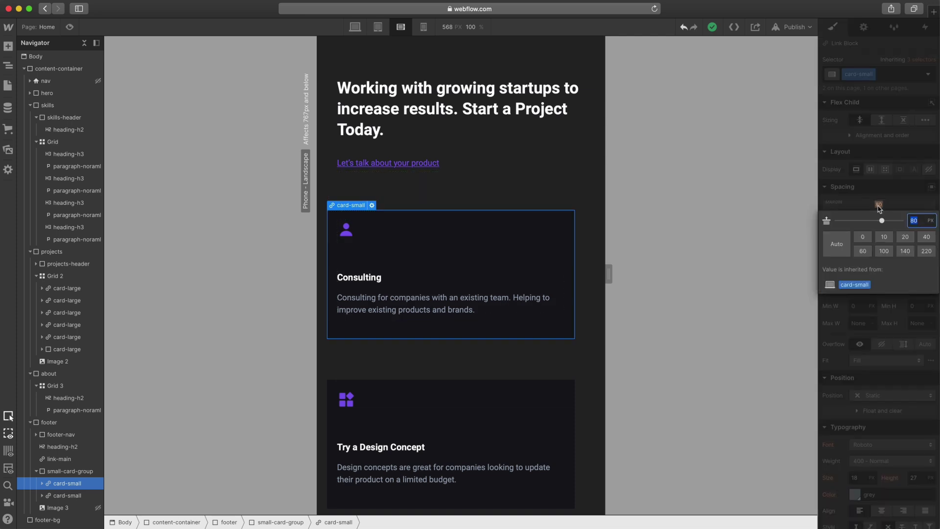
pyautogui.write('40')
pyautogui.press('Return')
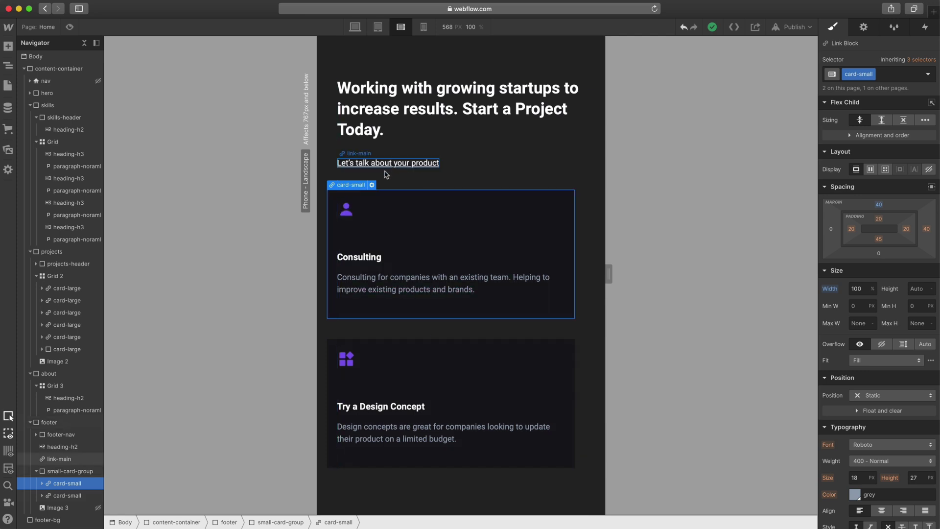
# Give small-card-group 60 px of top padding
pyautogui.click(395, 189)
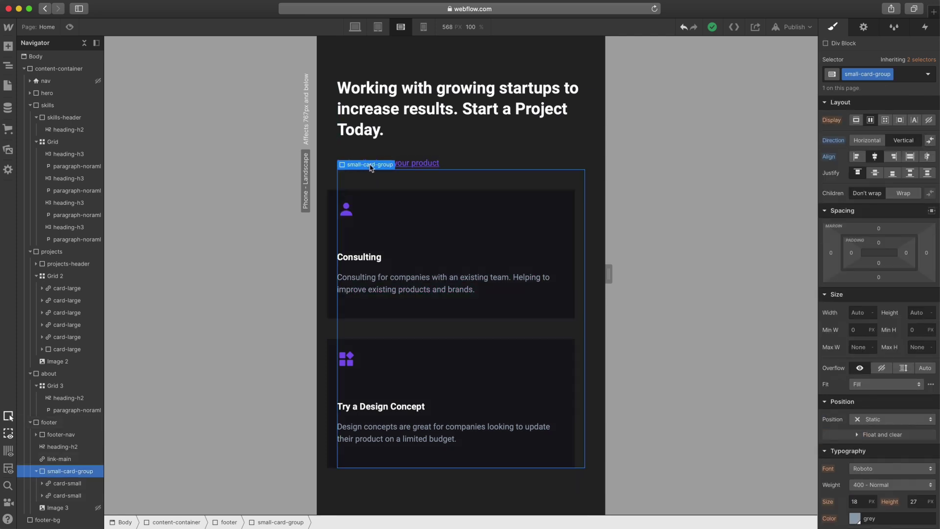
pyautogui.click(880, 244)
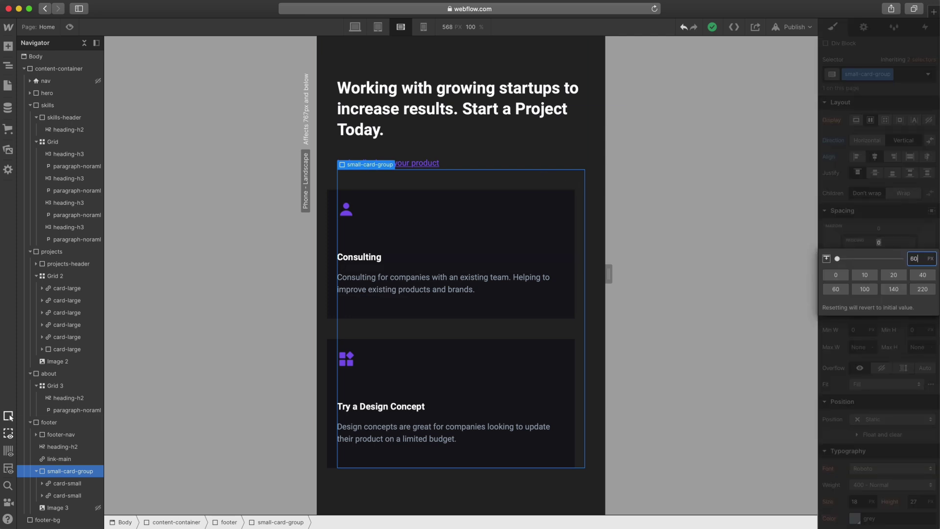
pyautogui.press('Return')
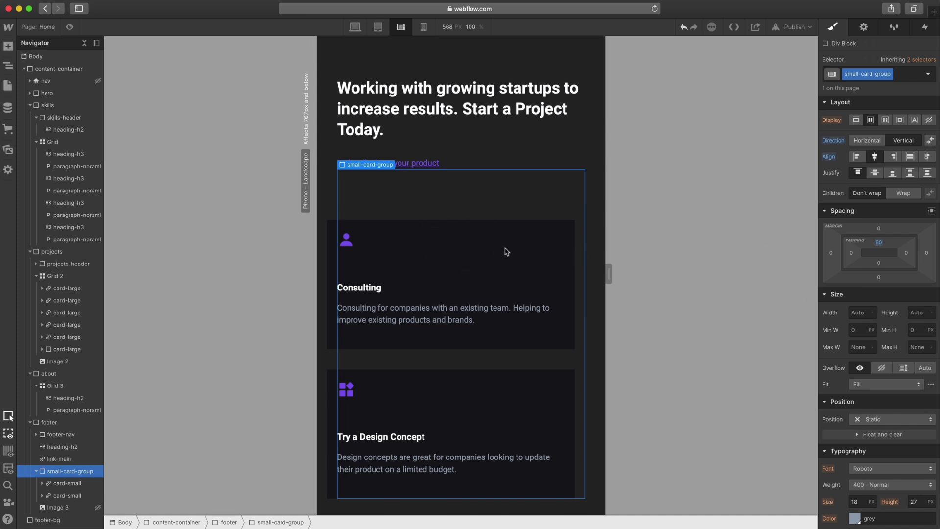
# Set card-small's right margin from 40 px to 0
pyautogui.click(436, 230)
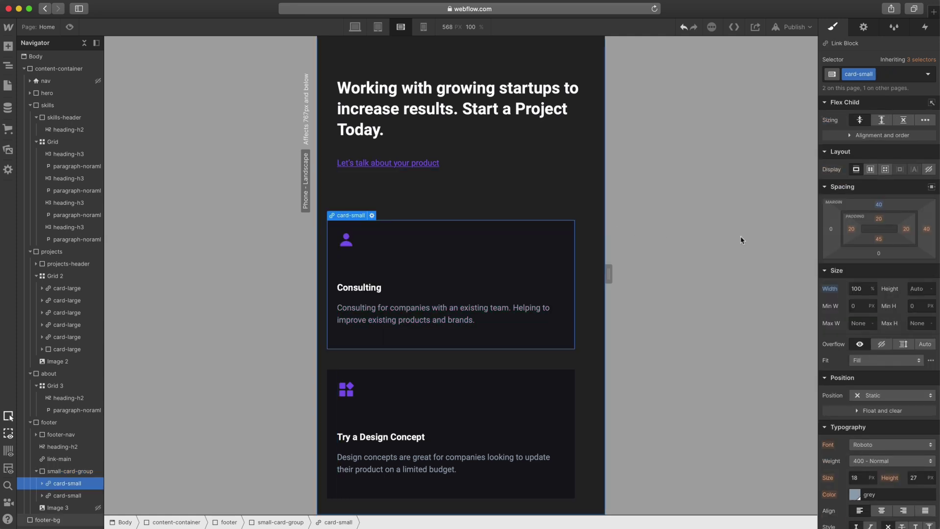
pyautogui.click(926, 229)
pyautogui.press('Return')
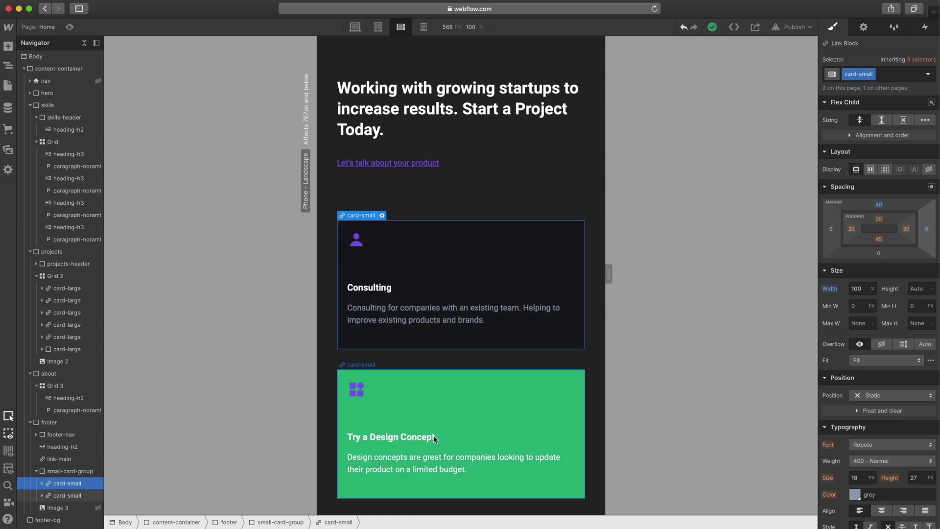
pyautogui.scroll(6, 473, 200)
pyautogui.scroll(-6, 473, 200)
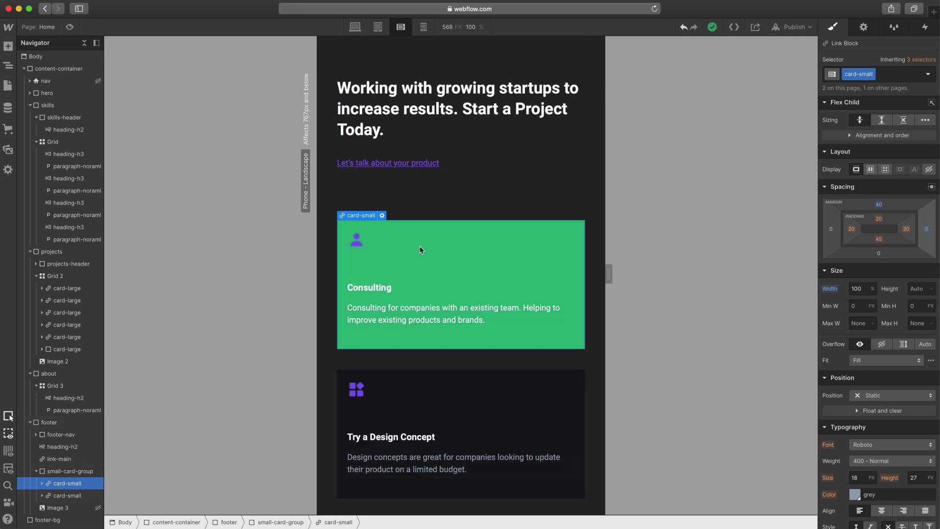
pyautogui.scroll(5, 420, 250)
# Set footer and footer-bg heights to 1200 px and footer-bg's top margin to -1200
pyautogui.click(48, 423)
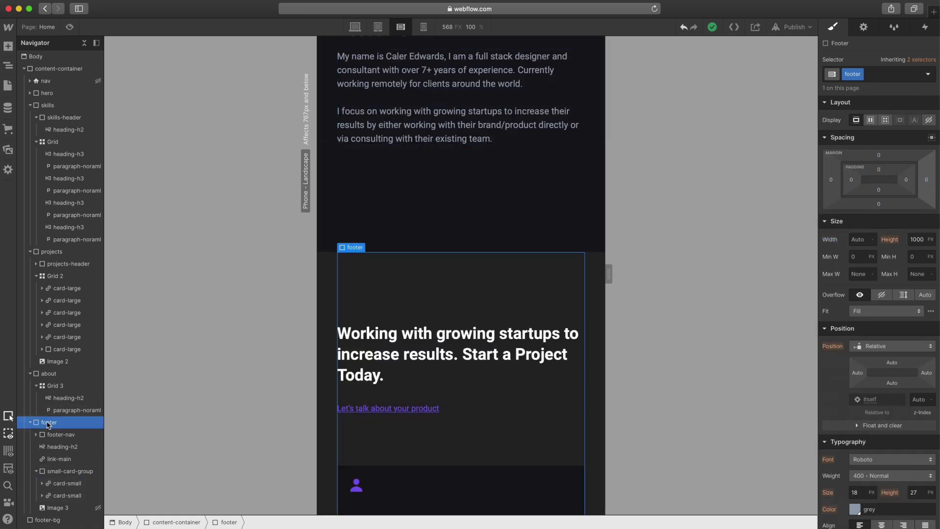
pyautogui.click(919, 241)
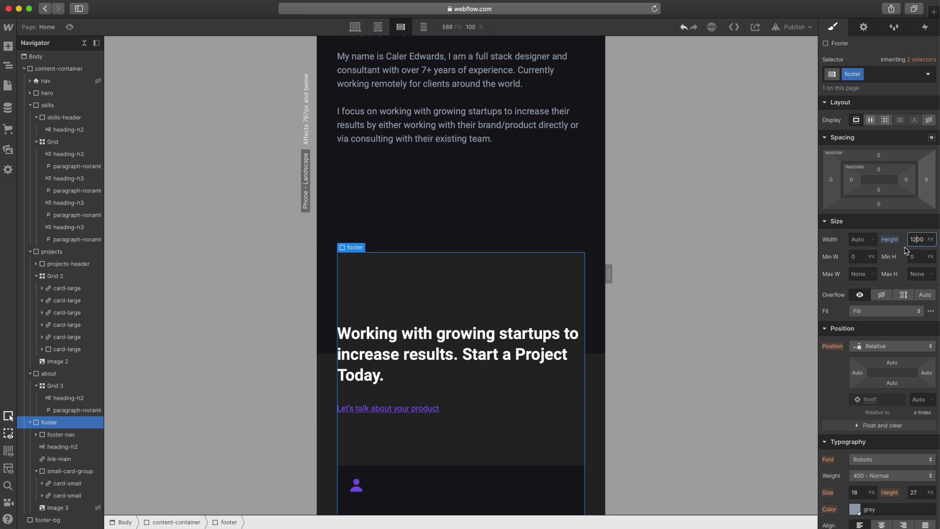
pyautogui.click(39, 520)
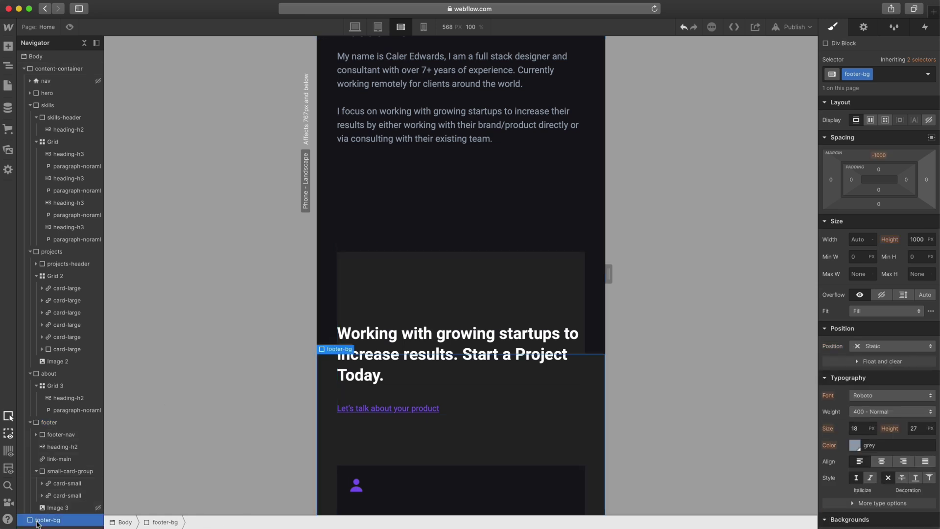
pyautogui.click(916, 240)
pyautogui.click(881, 157)
pyautogui.click(917, 171)
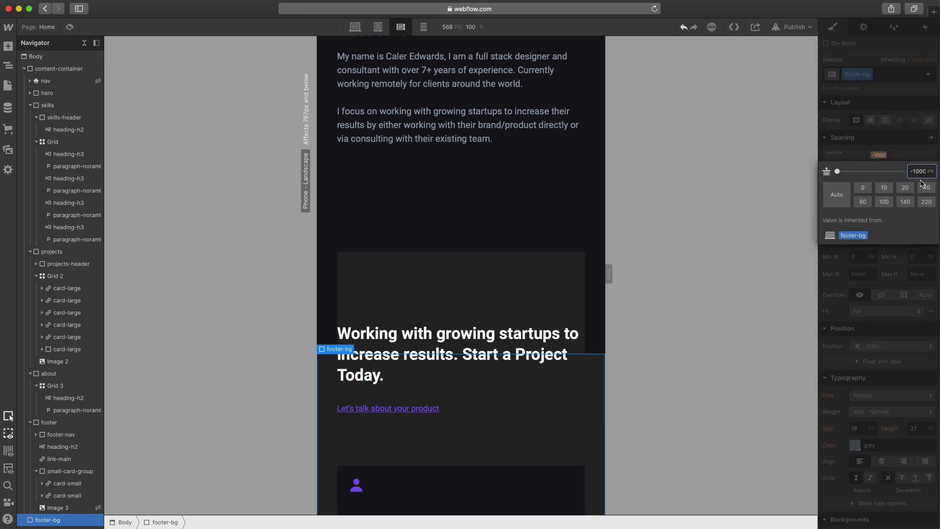
pyautogui.press('BackSpace')
pyautogui.write('2')
pyautogui.press('Return')
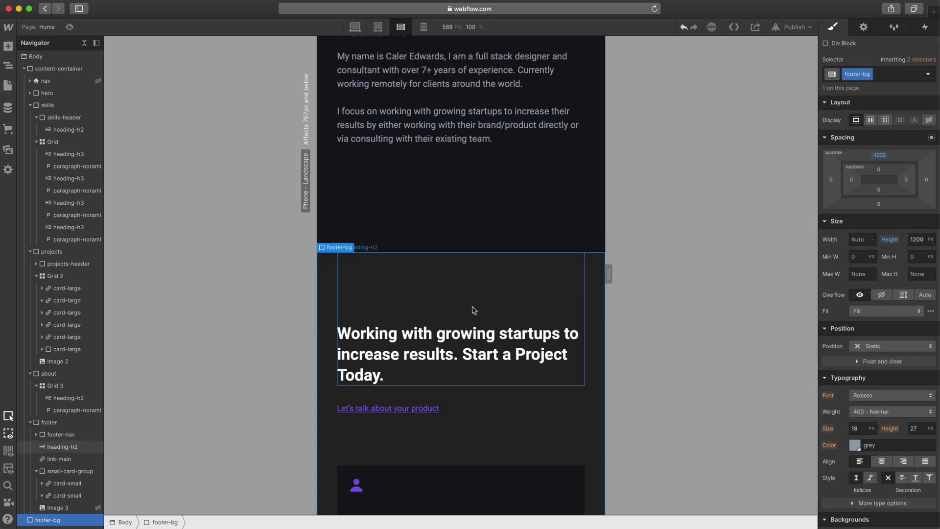
# Preview the phone landscape page live
pyautogui.scroll(-5, 472, 311)
pyautogui.scroll(-1, 503, 338)
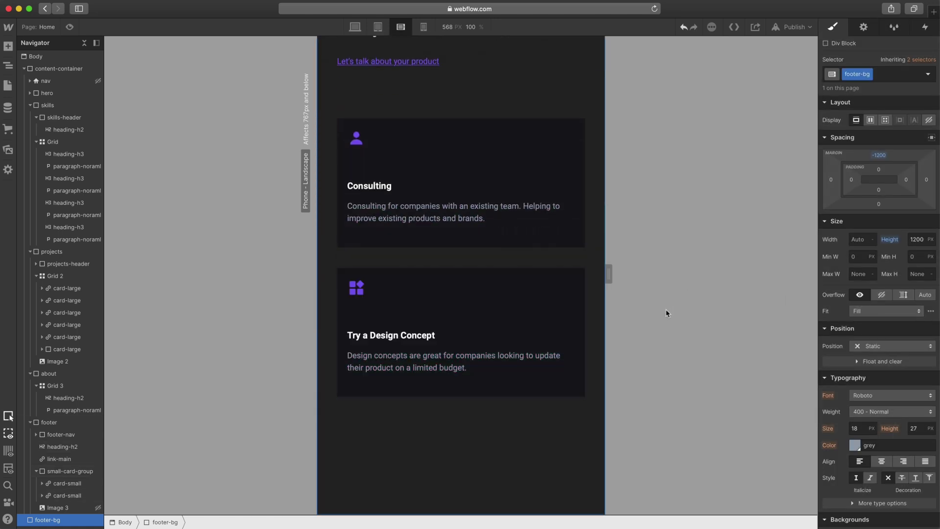
pyautogui.press('super+shift+p')
# Scroll through the whole Home page in phone-landscape preview and back to the top
pyautogui.scroll(-6, 529, 212)
pyautogui.scroll(-15, 532, 214)
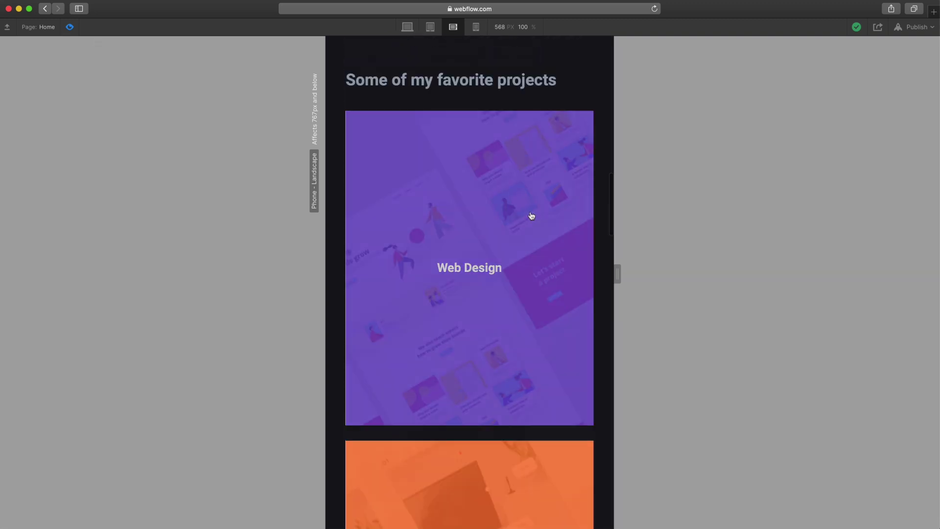
pyautogui.scroll(-20, 532, 215)
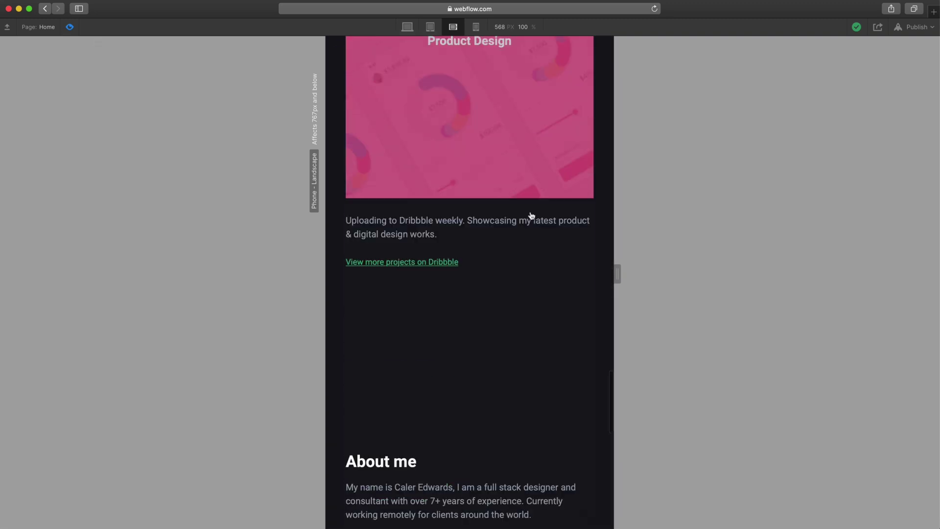
pyautogui.scroll(-8, 532, 216)
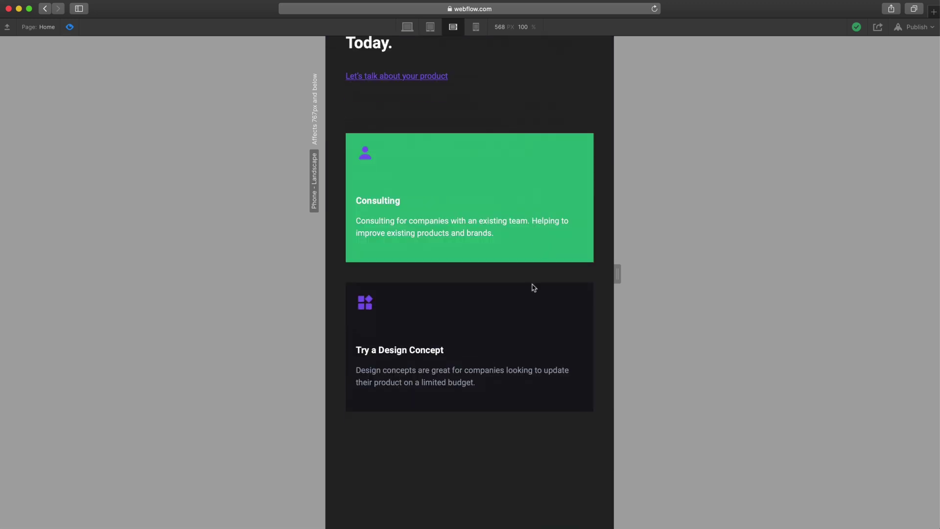
pyautogui.scroll(15, 529, 235)
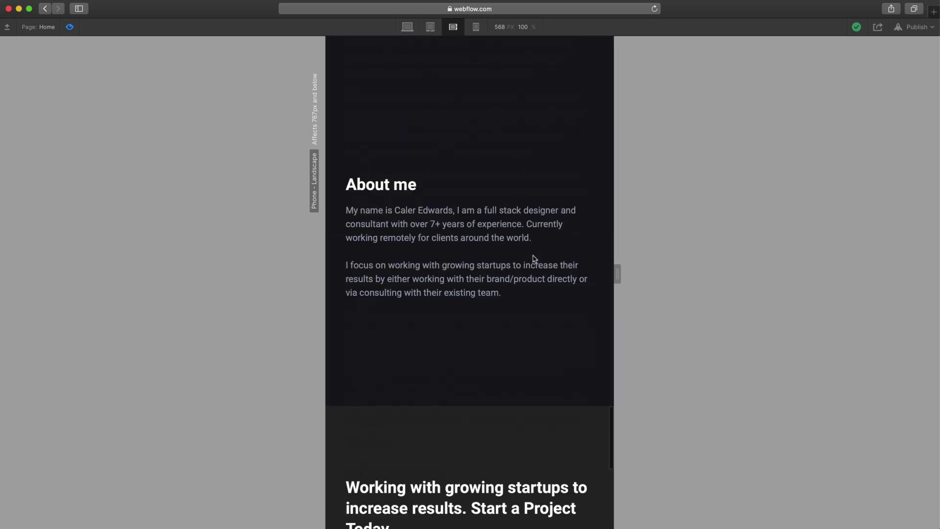
pyautogui.scroll(-10, 534, 257)
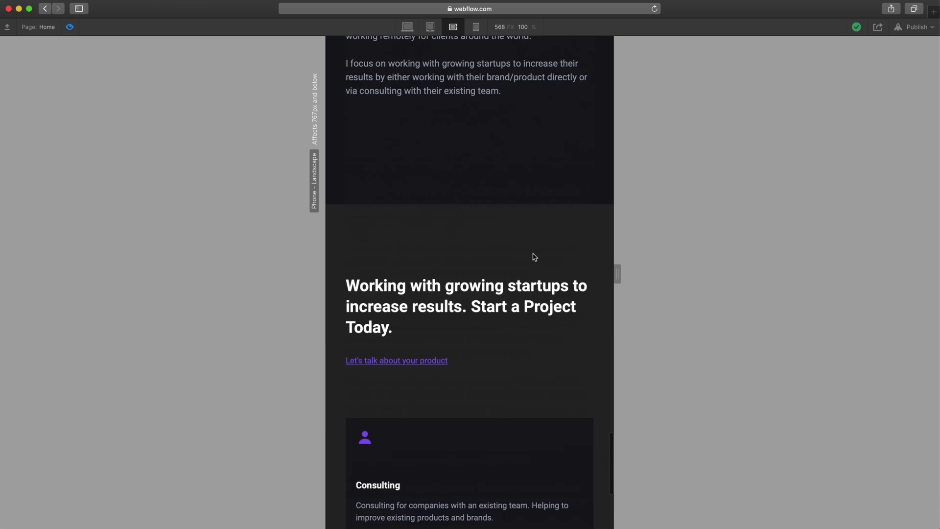
pyautogui.scroll(15, 534, 257)
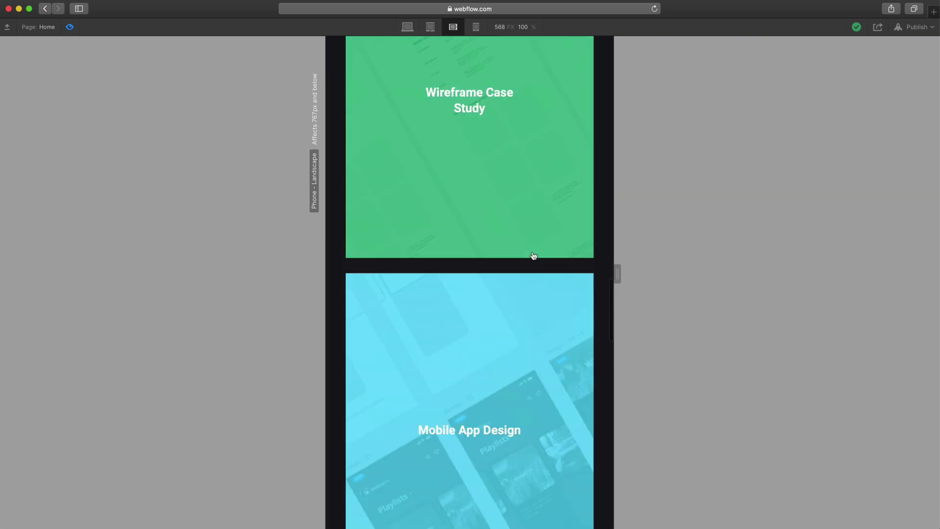
pyautogui.scroll(15, 534, 256)
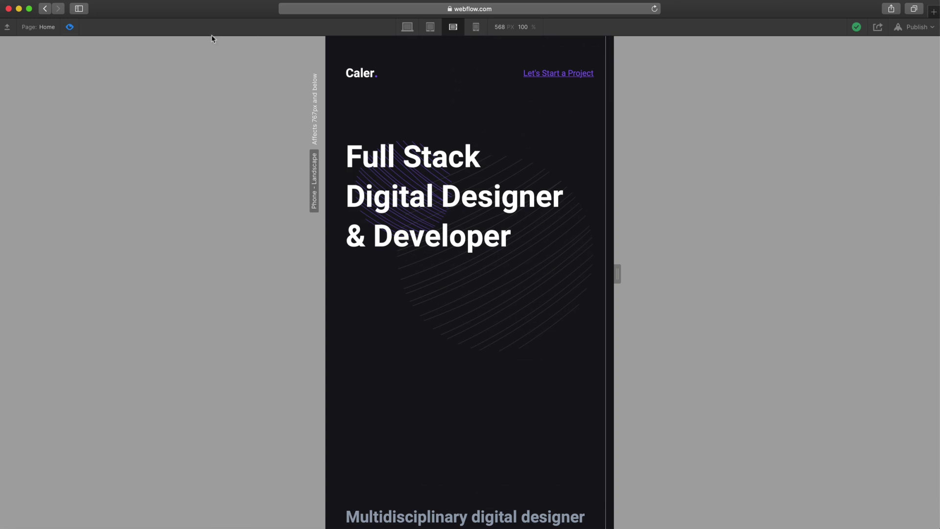
# Leave preview, switch the canvas to Phone Portrait, and scroll through the page
pyautogui.click(69, 27)
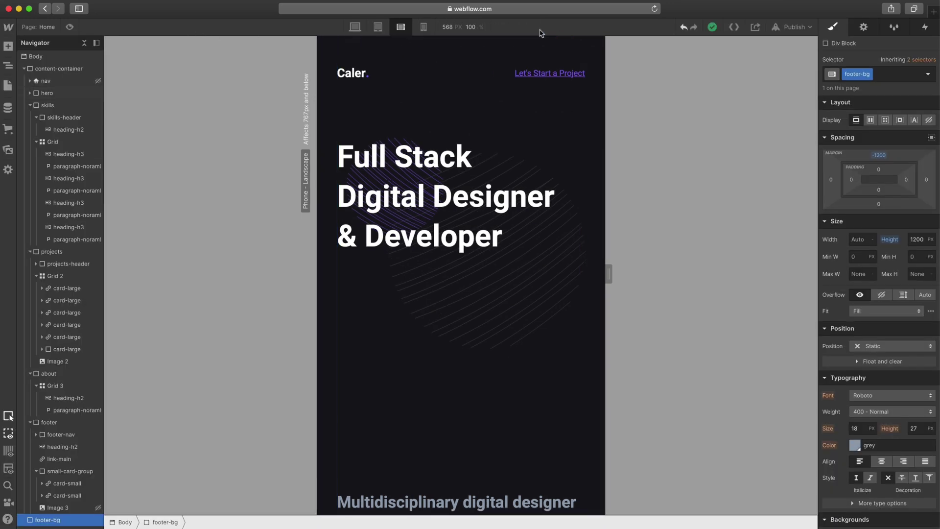
pyautogui.click(423, 27)
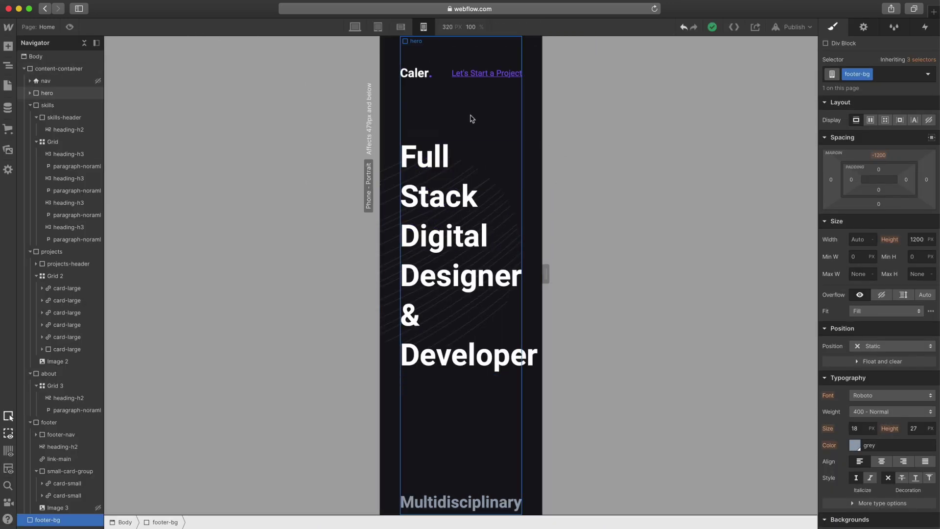
pyautogui.scroll(-15, 498, 210)
pyautogui.scroll(15, 499, 211)
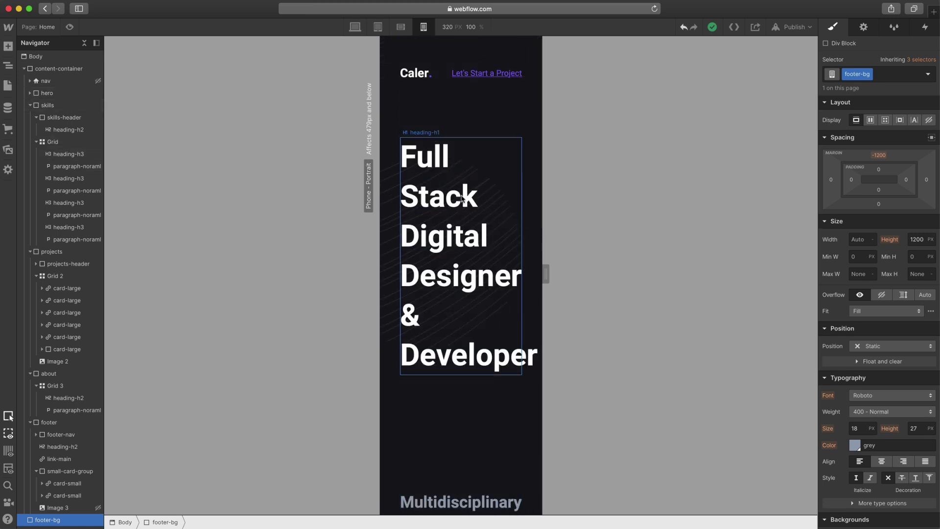
pyautogui.scroll(-20, 463, 198)
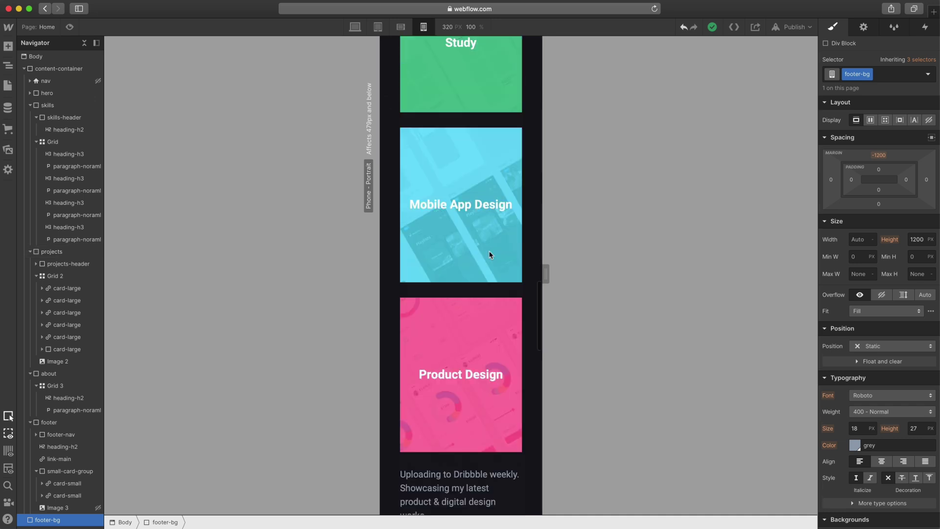
pyautogui.scroll(5, 490, 255)
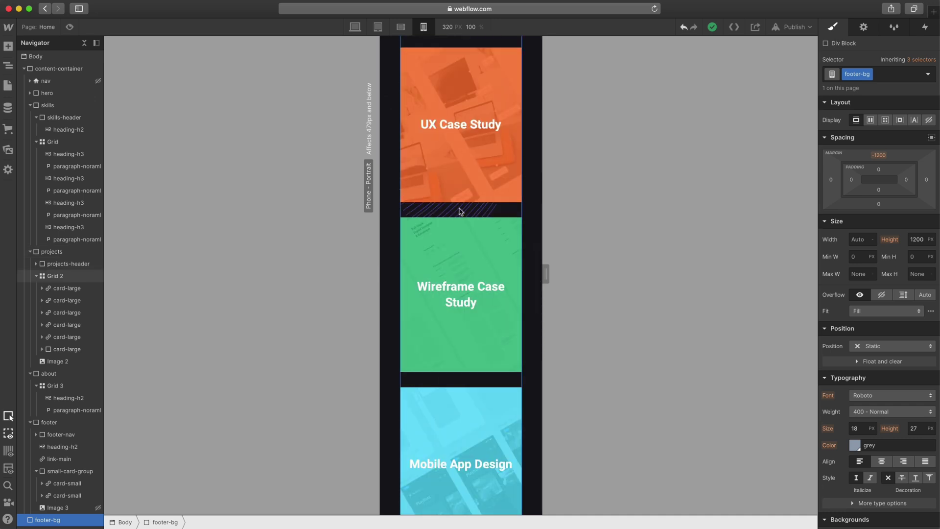
pyautogui.scroll(-10, 492, 244)
pyautogui.scroll(-8, 490, 255)
pyautogui.scroll(15, 498, 275)
pyautogui.scroll(10, 500, 276)
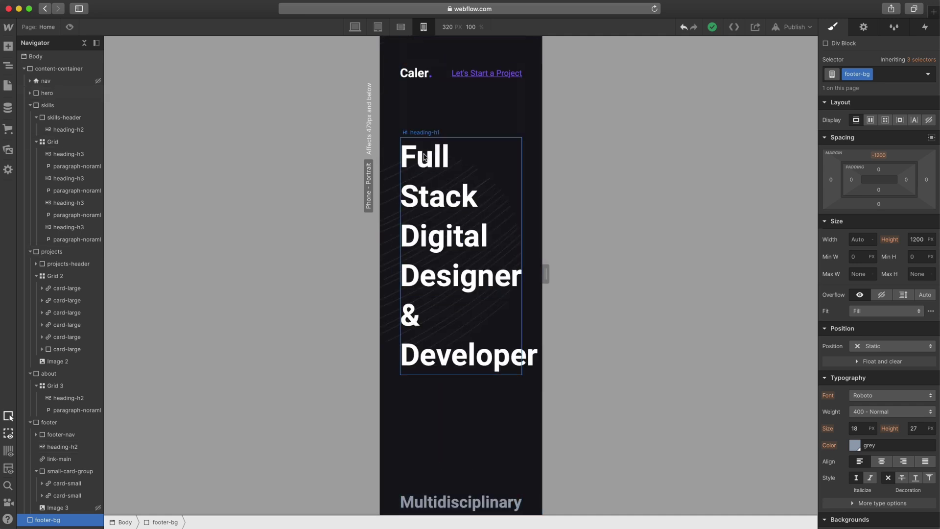
# Give the hero heading 40 px size, 40*1.3 (52 px) line height and a 164 px top margin
pyautogui.click(424, 157)
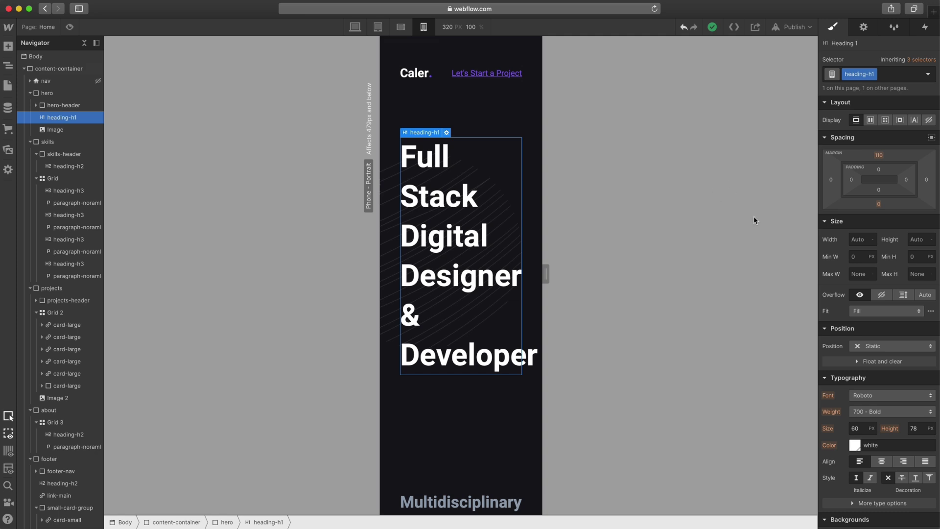
pyautogui.click(854, 426)
pyautogui.press('Return')
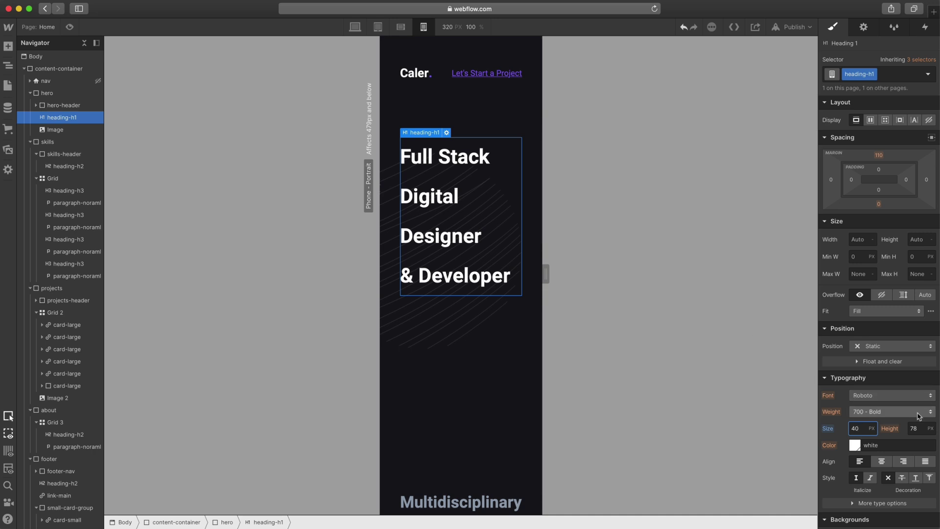
pyautogui.click(915, 428)
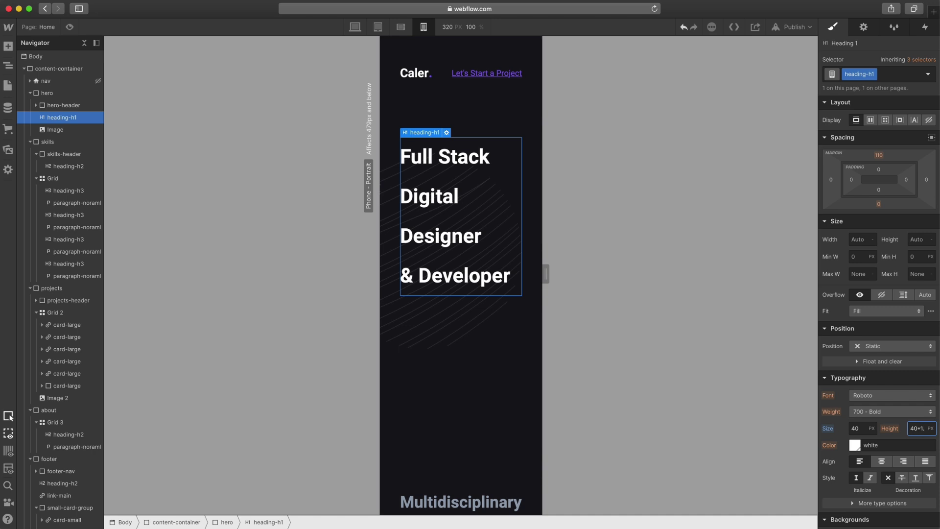
pyautogui.write('40*1.3')
pyautogui.press('Return')
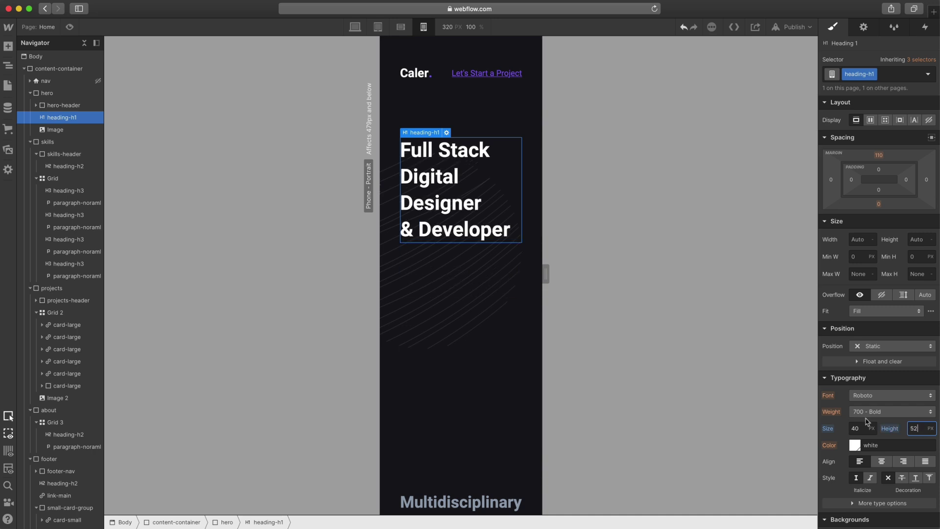
pyautogui.click(778, 357)
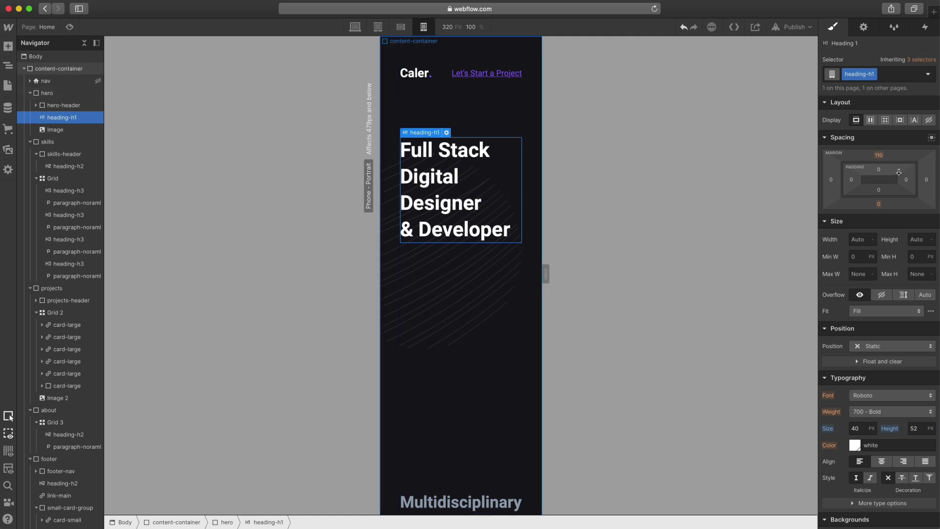
pyautogui.moveTo(879, 157); pyautogui.dragTo(881, 78)
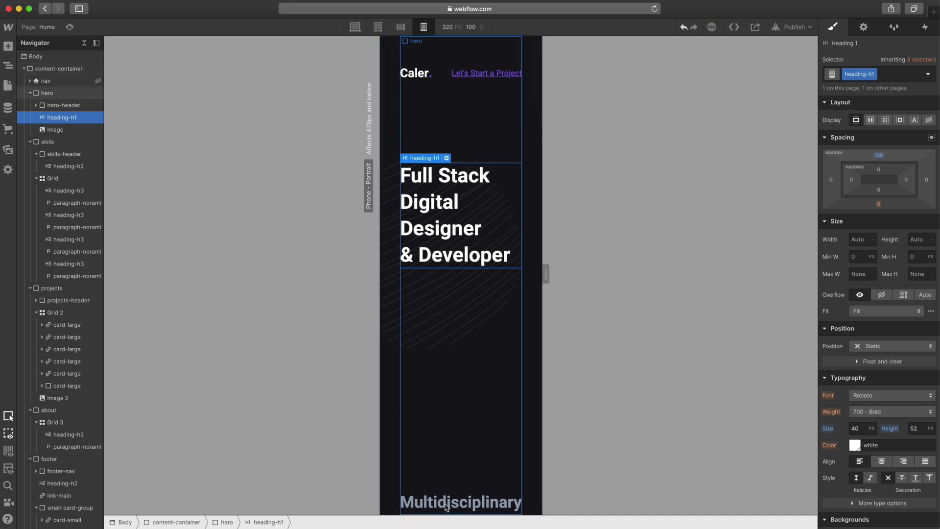
pyautogui.scroll(-10, 489, 360)
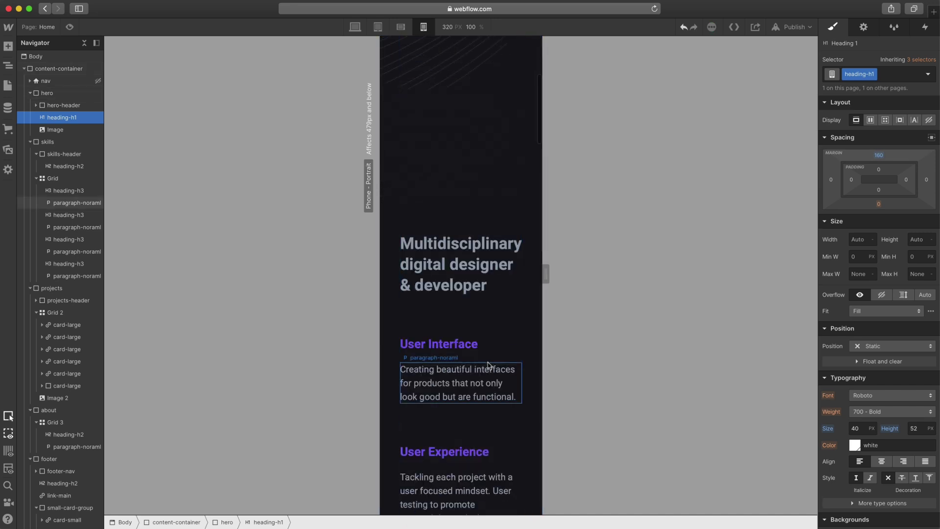
# Set the Multidisciplinary digital designer heading to 26 px size with 26*1.3 line height
pyautogui.click(458, 112)
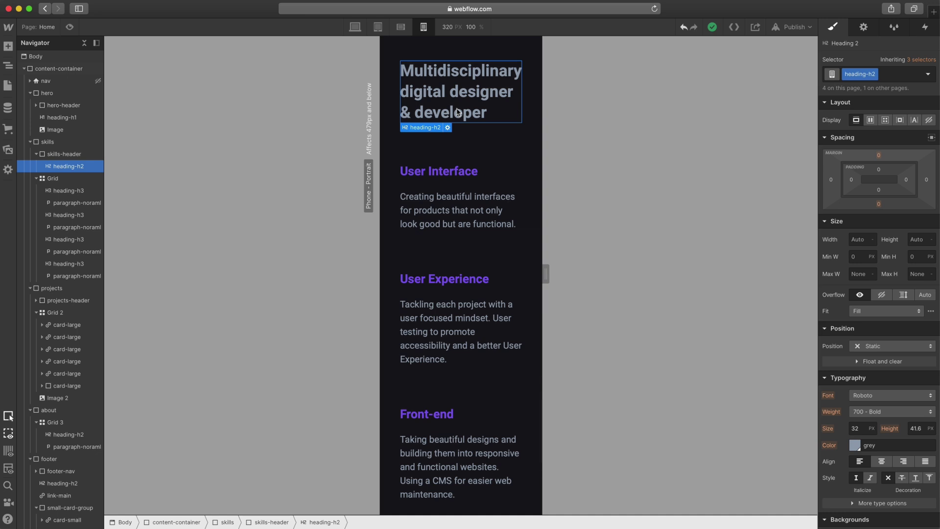
pyautogui.click(861, 428)
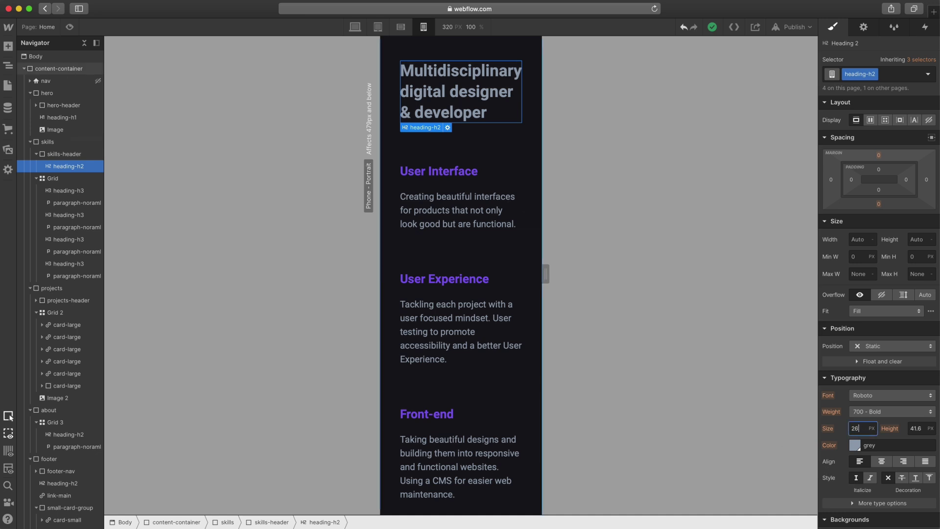
pyautogui.write('26')
pyautogui.press('Return')
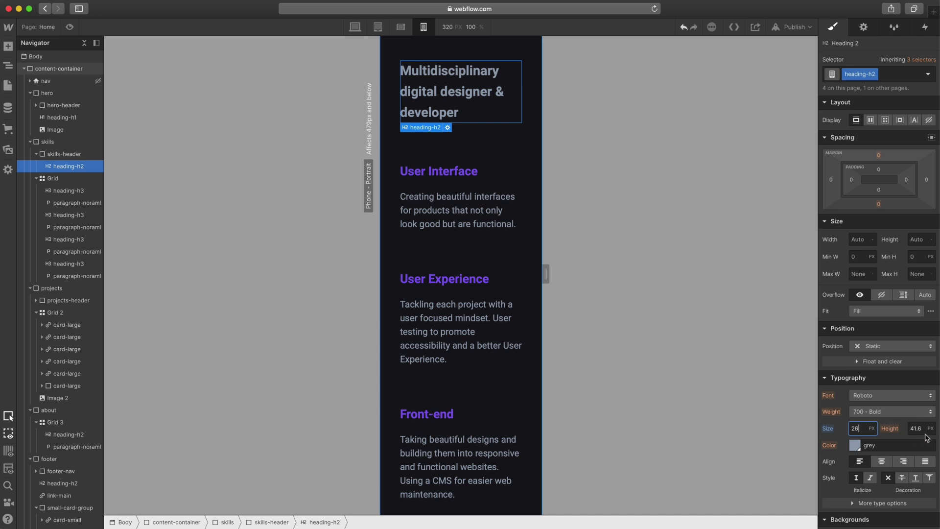
pyautogui.click(923, 429)
pyautogui.write('26*1.3')
pyautogui.press('Return')
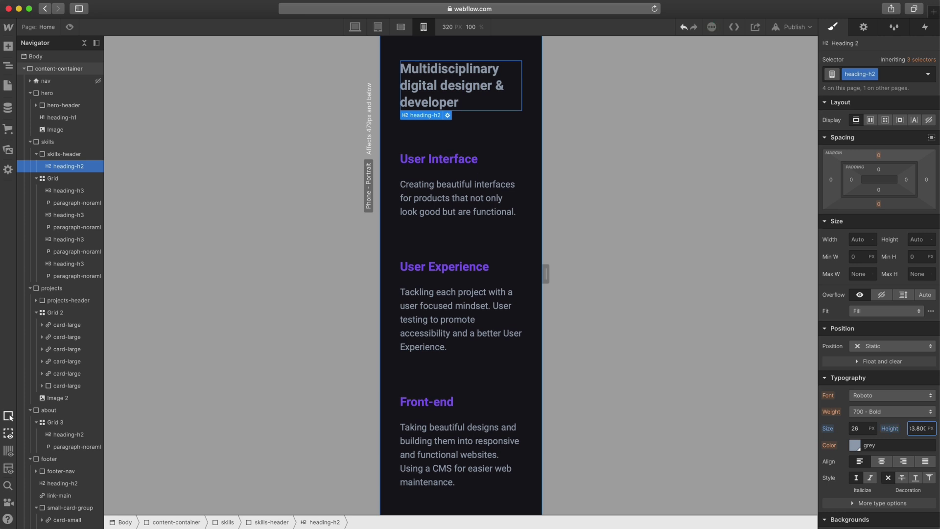
# Set the User Interface subheading to 20 px size with 20*1.3 (26 px) line height
pyautogui.click(452, 162)
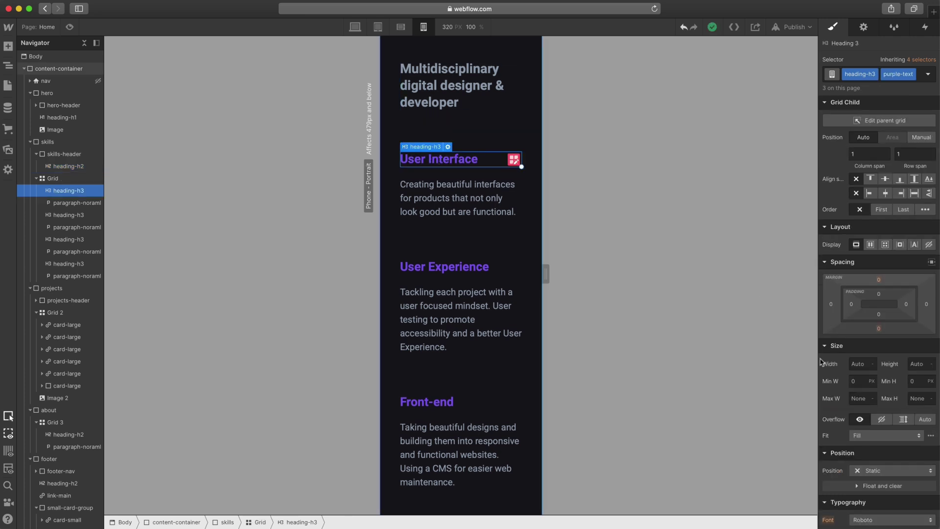
pyautogui.scroll(-5, 834, 357)
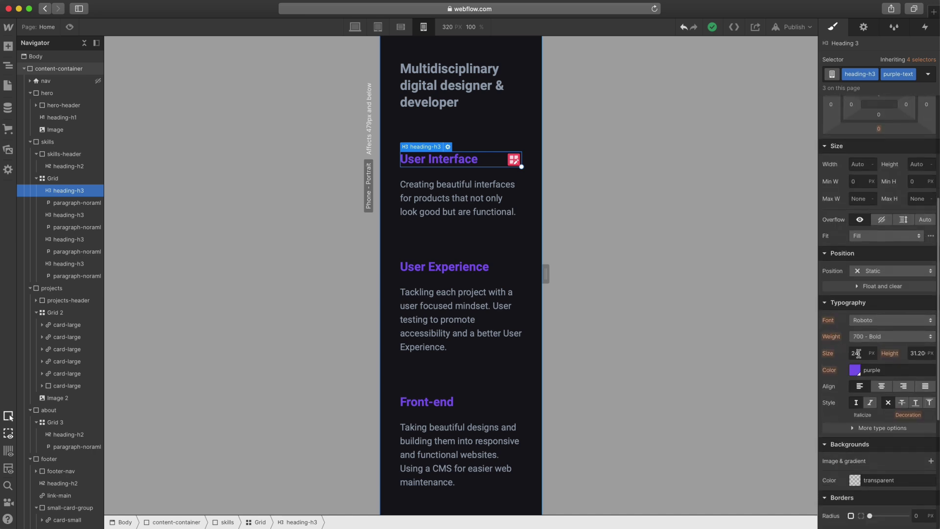
pyautogui.click(859, 353)
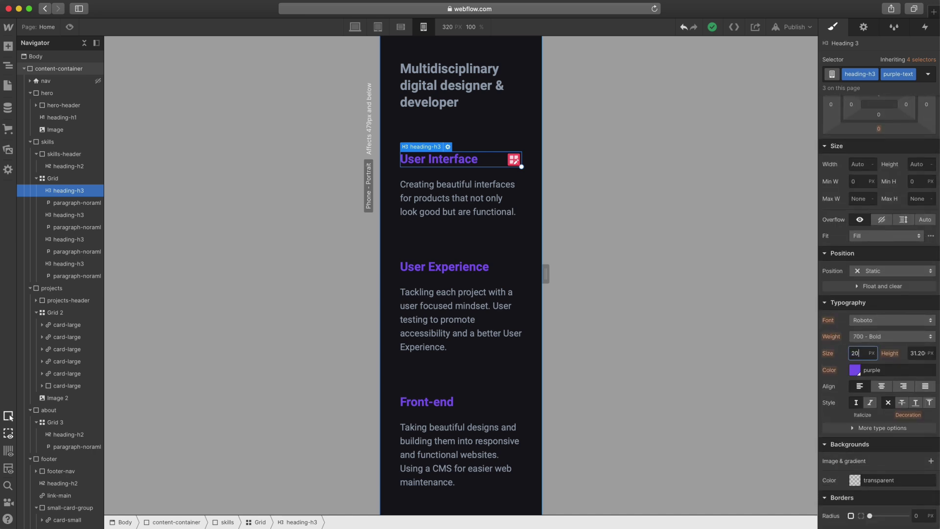
pyautogui.write('20')
pyautogui.press('Return')
pyautogui.click(913, 353)
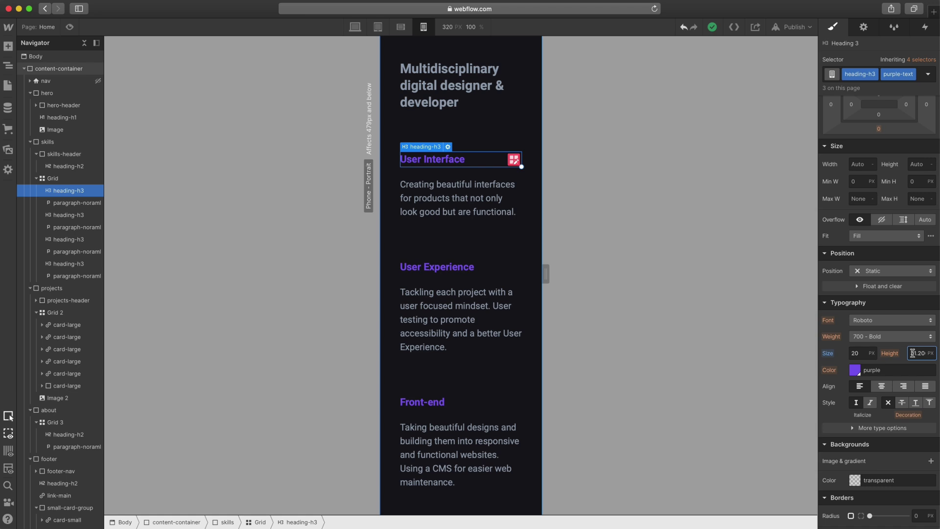
pyautogui.doubleClick(913, 353)
pyautogui.write('20*1.3')
pyautogui.press('Return')
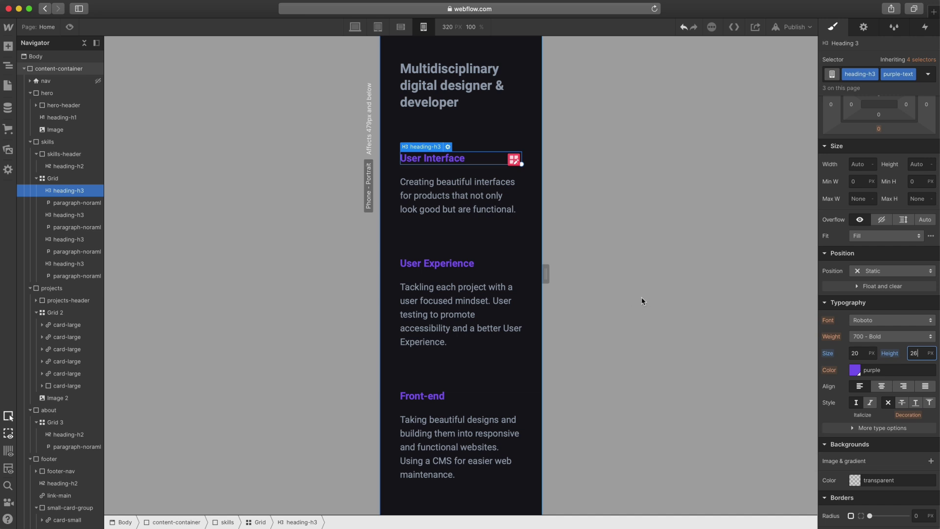
# Set the skill paragraph to 16 px size with 24 px line height
pyautogui.click(458, 200)
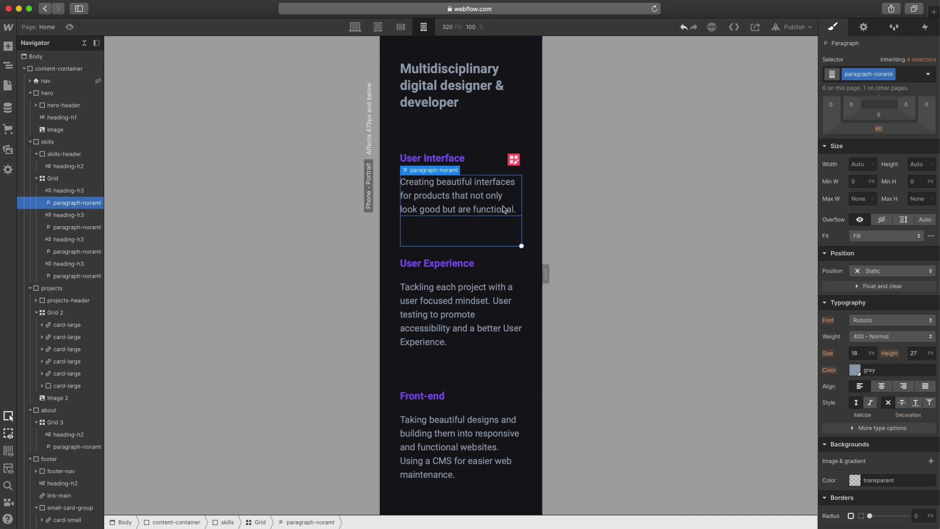
pyautogui.click(862, 349)
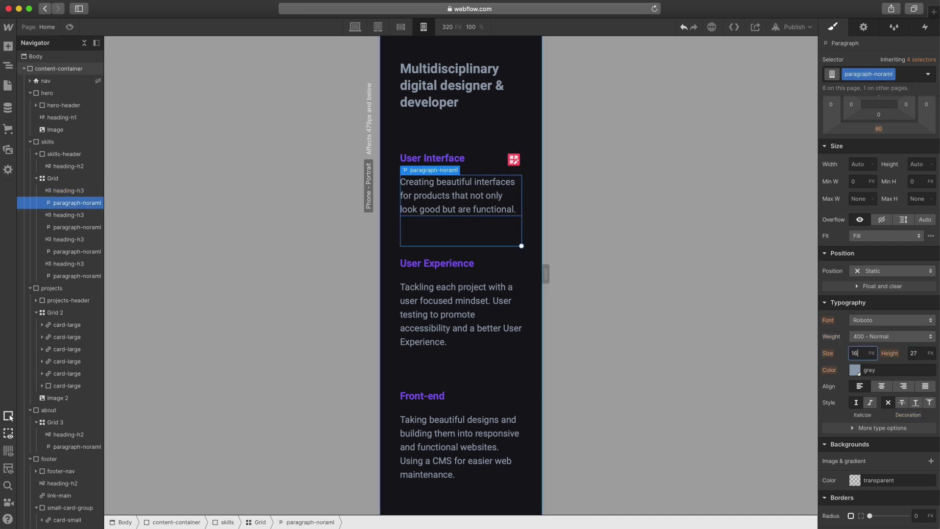
pyautogui.press('Return')
pyautogui.click(916, 353)
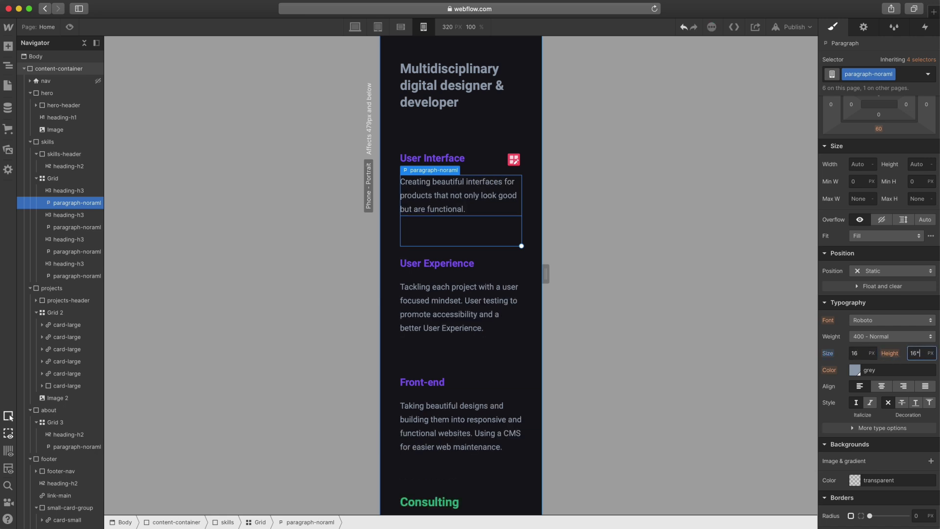
pyautogui.press('Return')
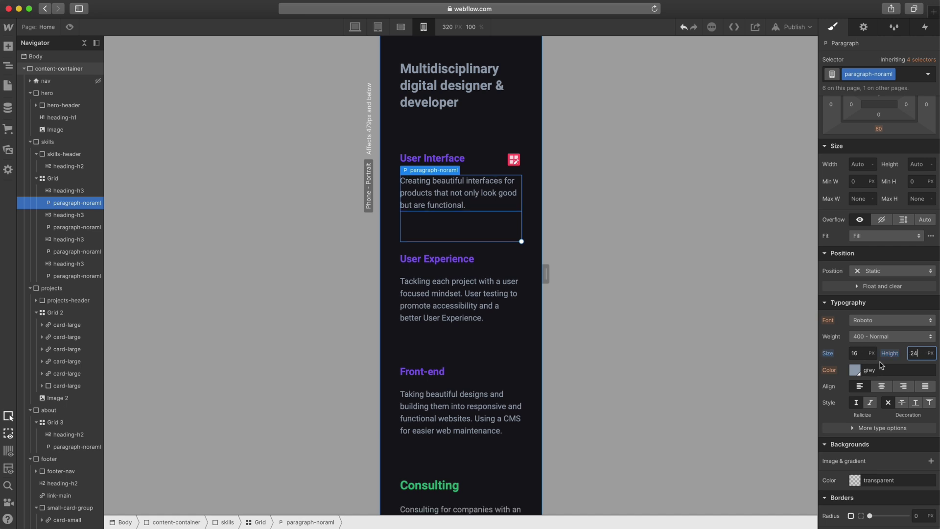
# Set the Web Design project card title to 20 px
pyautogui.scroll(-10, 466, 219)
pyautogui.click(466, 218)
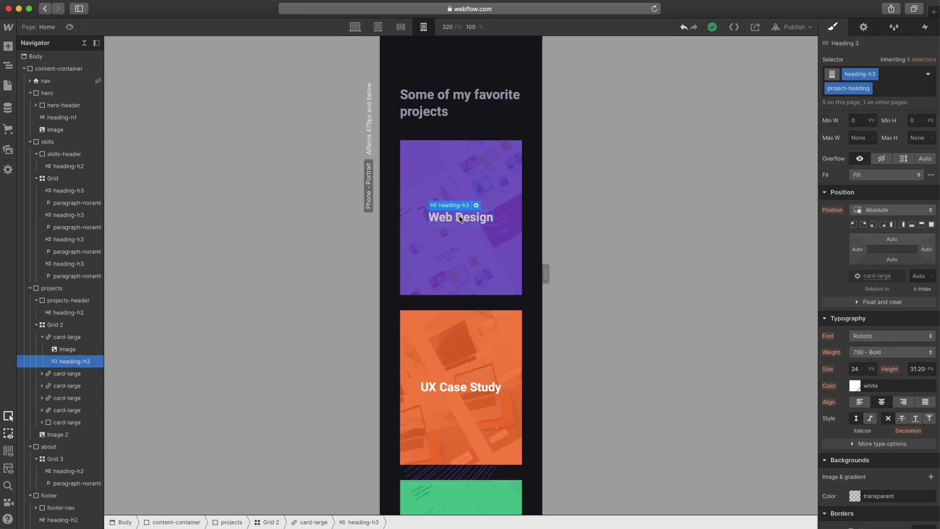
pyautogui.click(862, 371)
pyautogui.write('20')
pyautogui.press('Return')
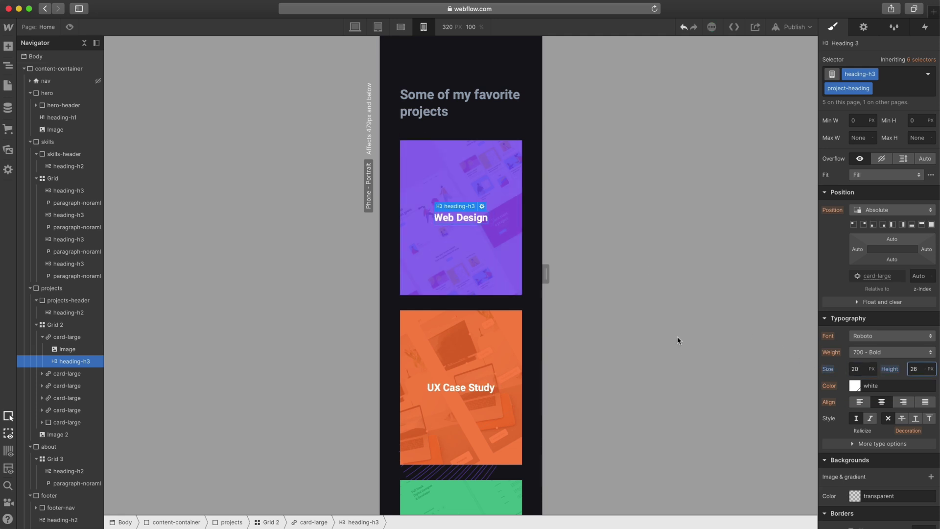
# Move down to the footer and set the Consulting card heading to 16 px
pyautogui.scroll(-10, 465, 195)
pyautogui.scroll(-5, 465, 200)
pyautogui.click(441, 225)
pyautogui.scroll(-2, 441, 231)
pyautogui.click(455, 244)
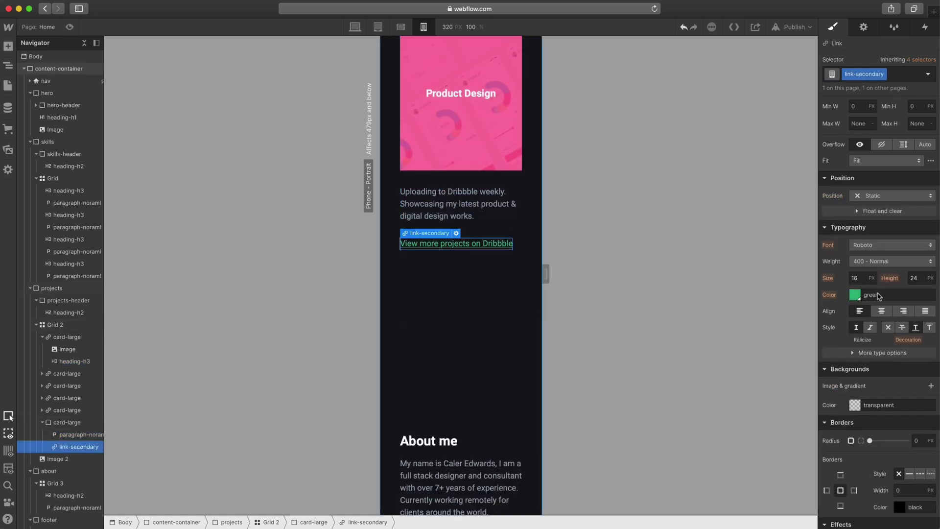
pyautogui.scroll(-10, 480, 255)
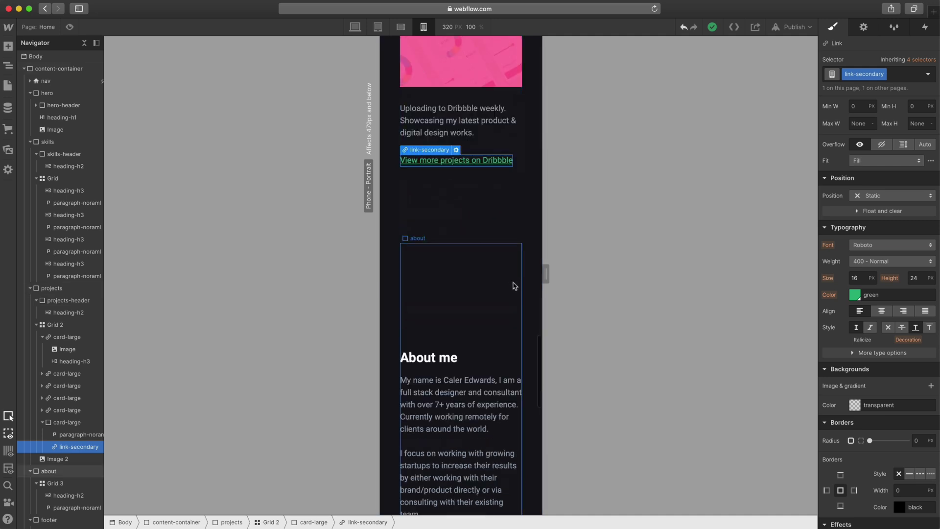
pyautogui.click(483, 271)
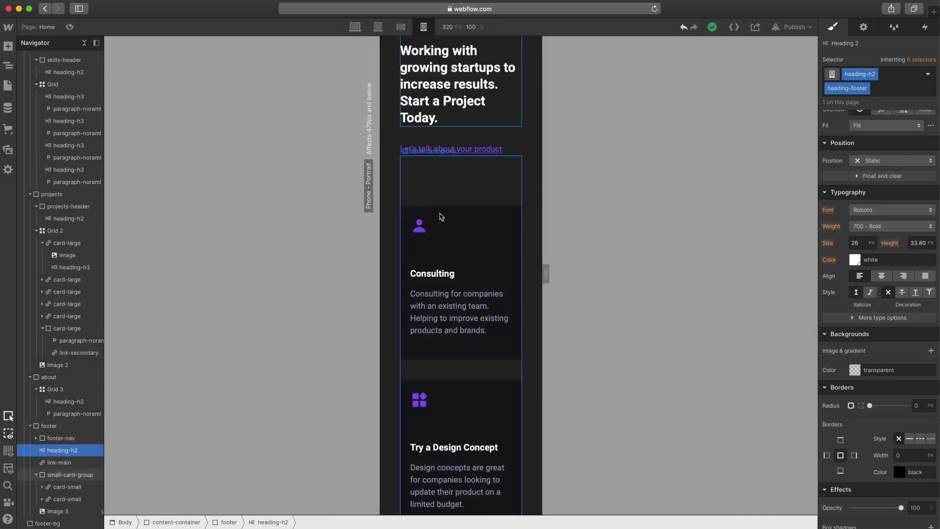
pyautogui.click(429, 276)
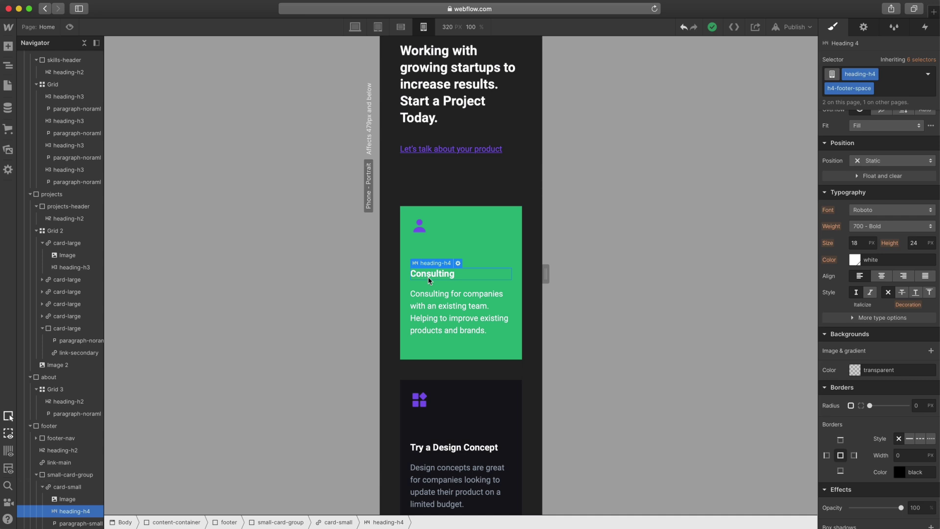
pyautogui.scroll(-1, 431, 281)
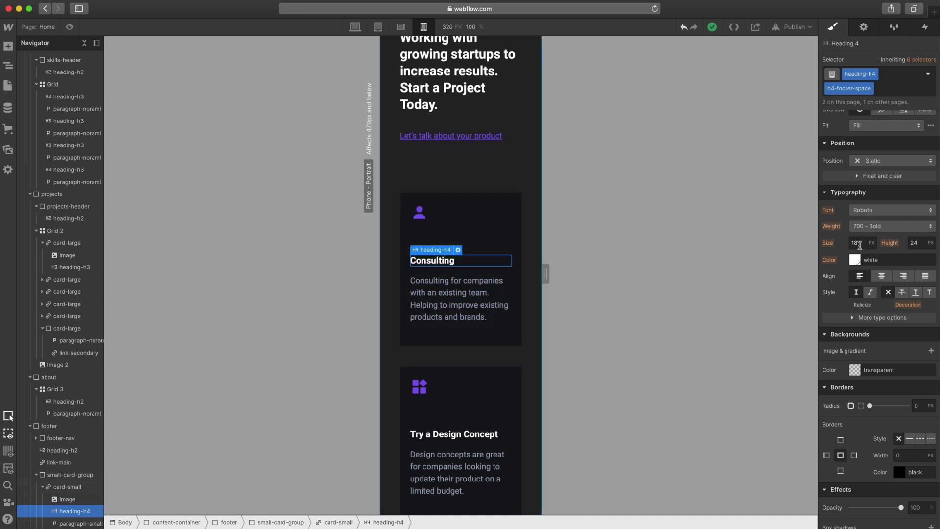
pyautogui.click(860, 244)
pyautogui.write('16')
# Set the Consulting card paragraph to 14 px text with a 21 px (14*1.5) line height
pyautogui.click(455, 294)
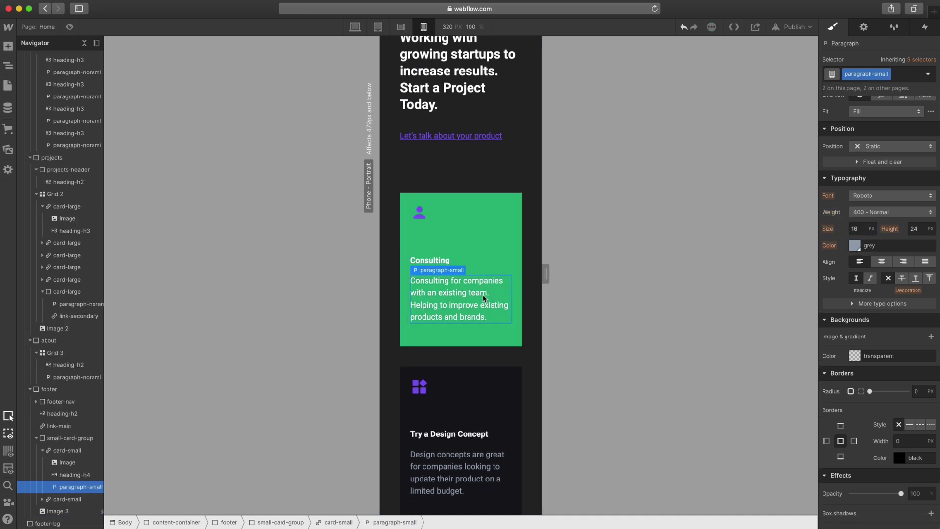
pyautogui.scroll(-1, 455, 294)
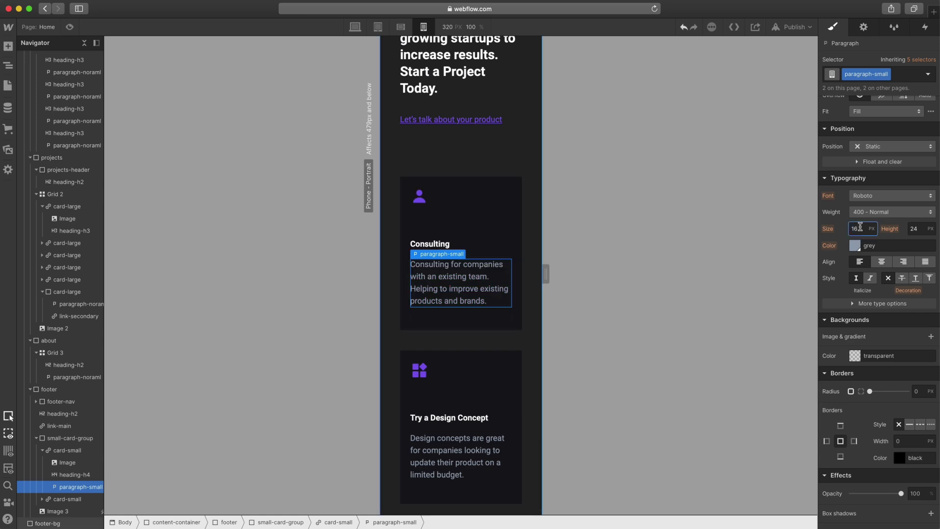
pyautogui.write('14')
pyautogui.press('Return')
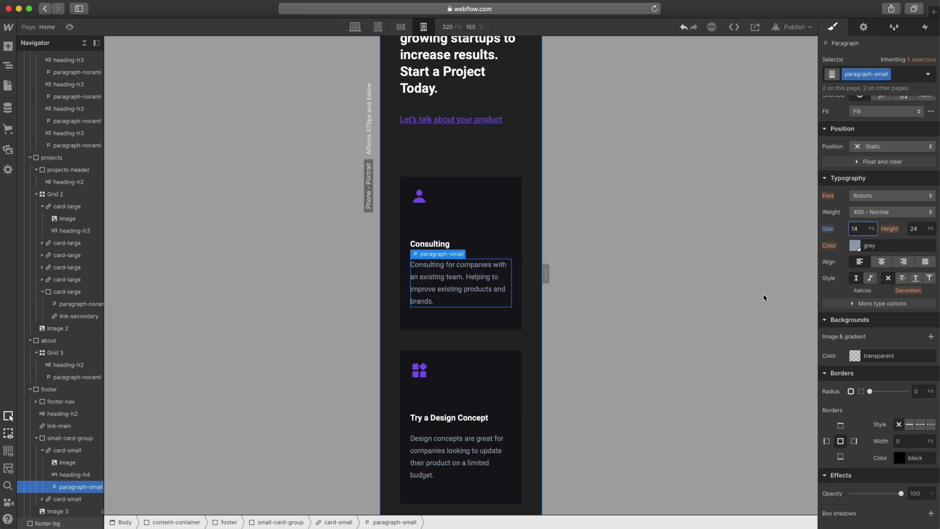
pyautogui.click(916, 228)
pyautogui.write('14*1.5')
pyautogui.press('Return')
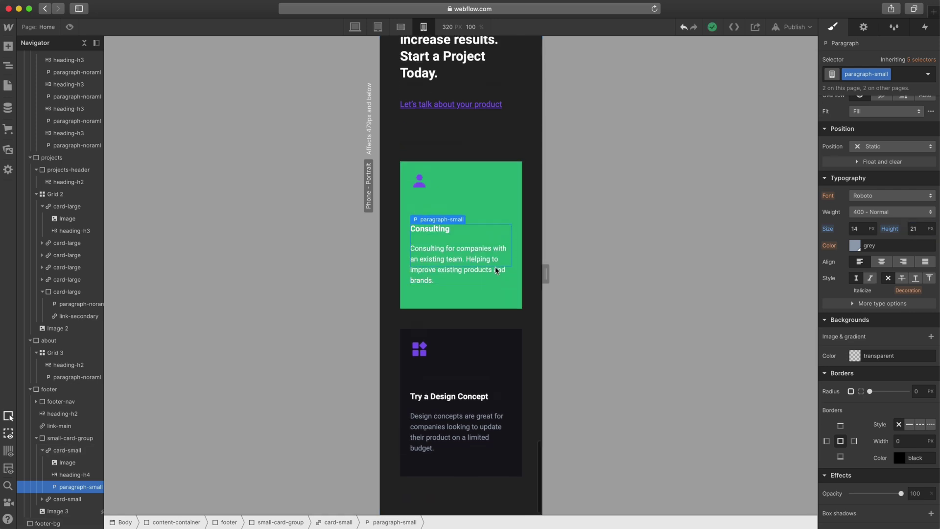
# Set the footer's height to 1400 px
pyautogui.scroll(3, 496, 270)
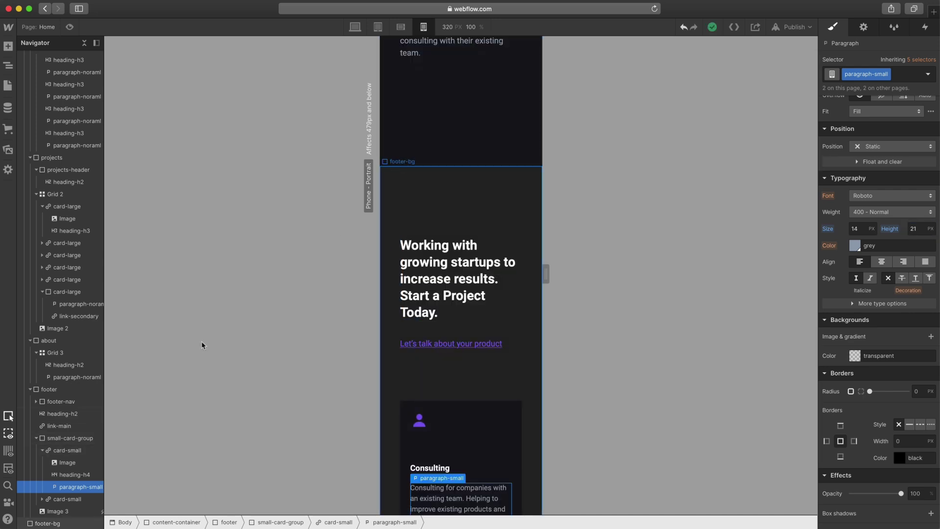
pyautogui.click(42, 392)
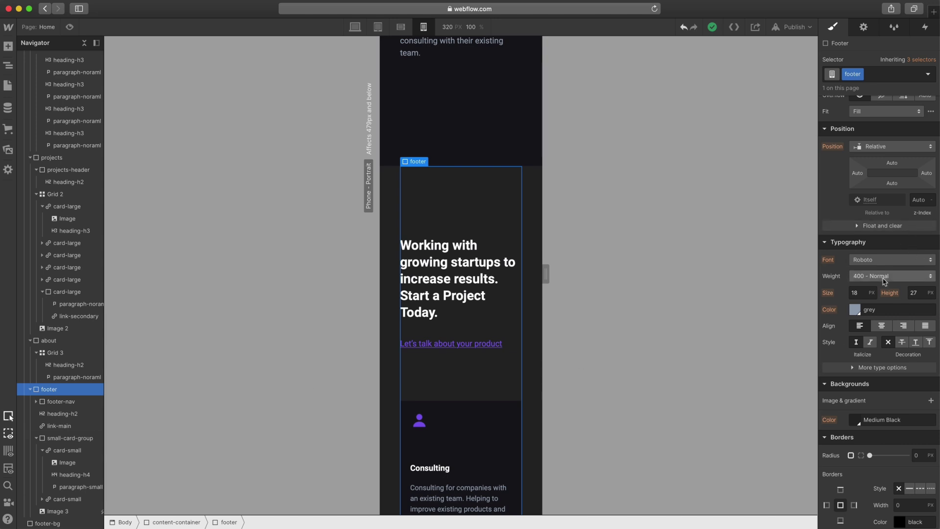
pyautogui.scroll(5, 888, 275)
pyautogui.click(916, 239)
pyautogui.press('BackSpace')
pyautogui.write('400')
pyautogui.press('Return')
# Change the footer background block's top margin from -1200 to -1400 px
pyautogui.click(58, 523)
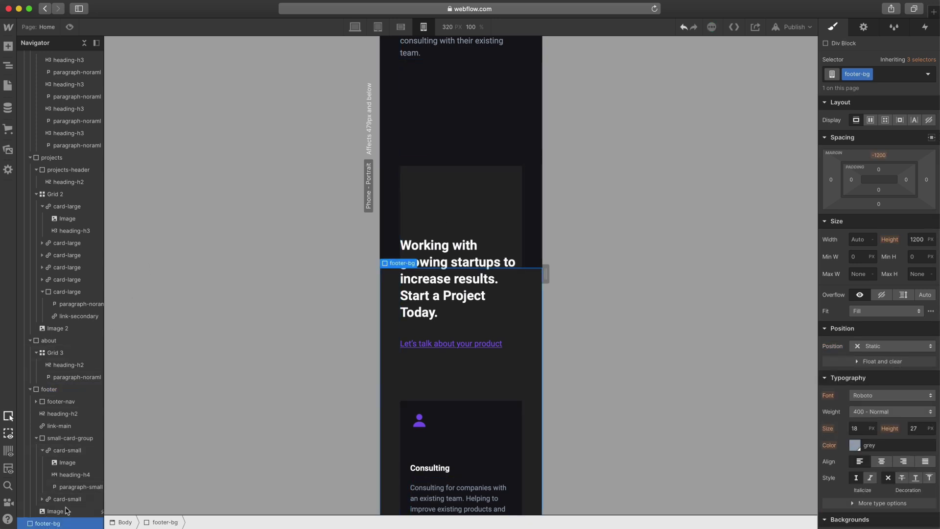
pyautogui.click(917, 239)
pyautogui.click(880, 156)
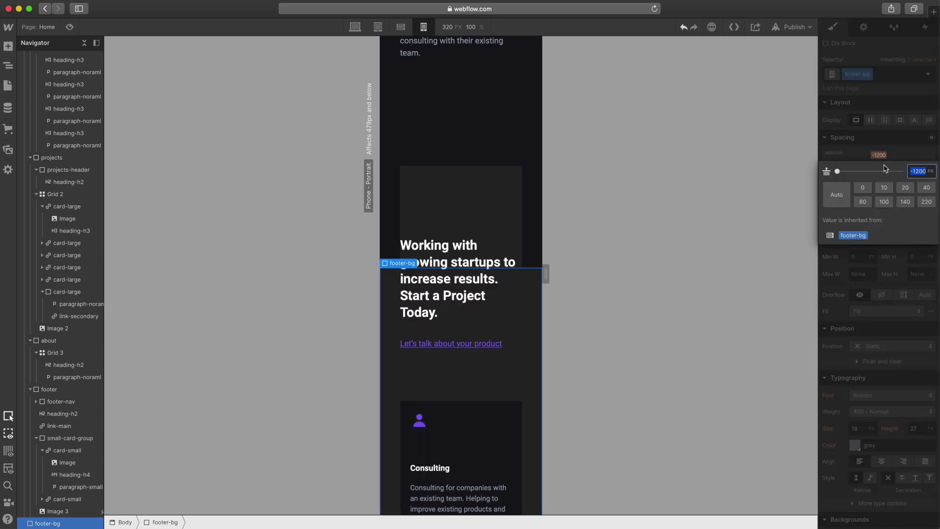
pyautogui.press('Right')
pyautogui.press('Return')
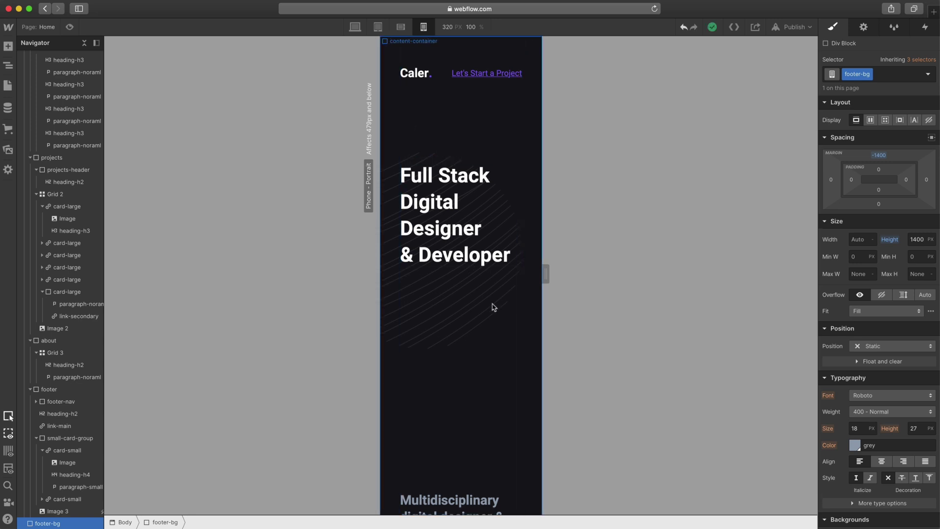
# Set the Image 2 graphic behind the project cards to Display None on phone portrait
pyautogui.scroll(-7, 491, 304)
pyautogui.scroll(7, 490, 304)
pyautogui.scroll(-15, 403, 293)
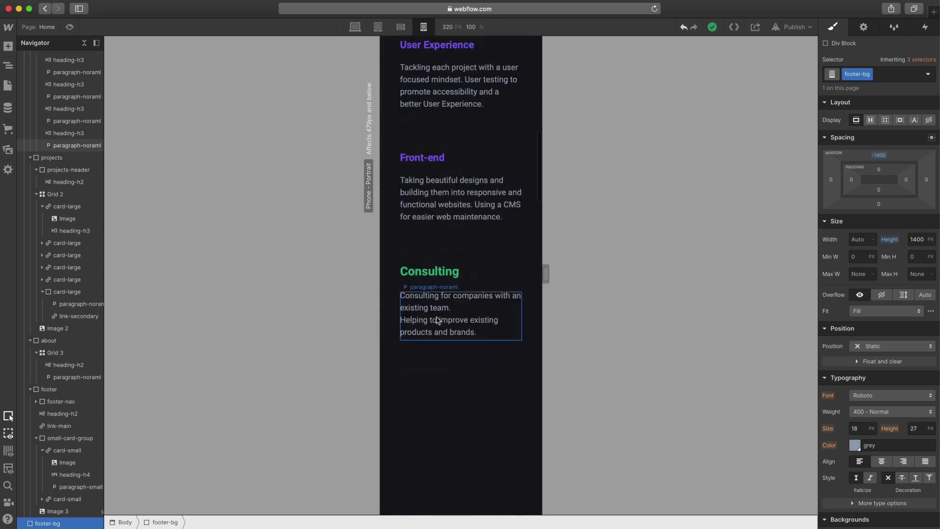
pyautogui.scroll(-10, 439, 321)
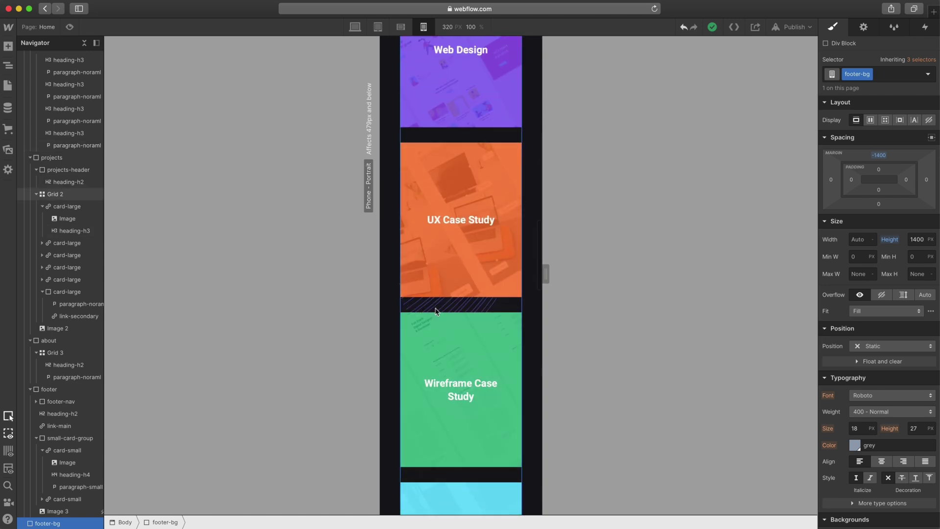
pyautogui.click(437, 310)
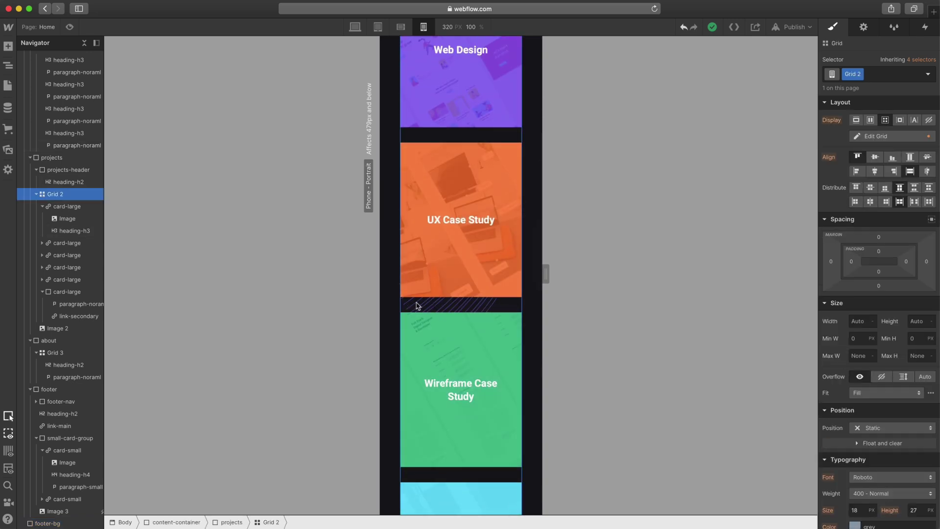
pyautogui.click(69, 222)
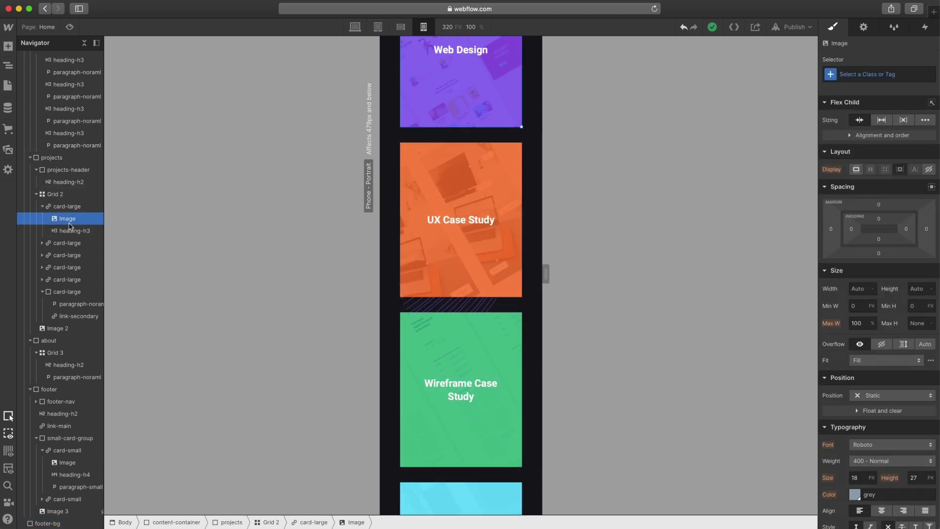
pyautogui.click(55, 330)
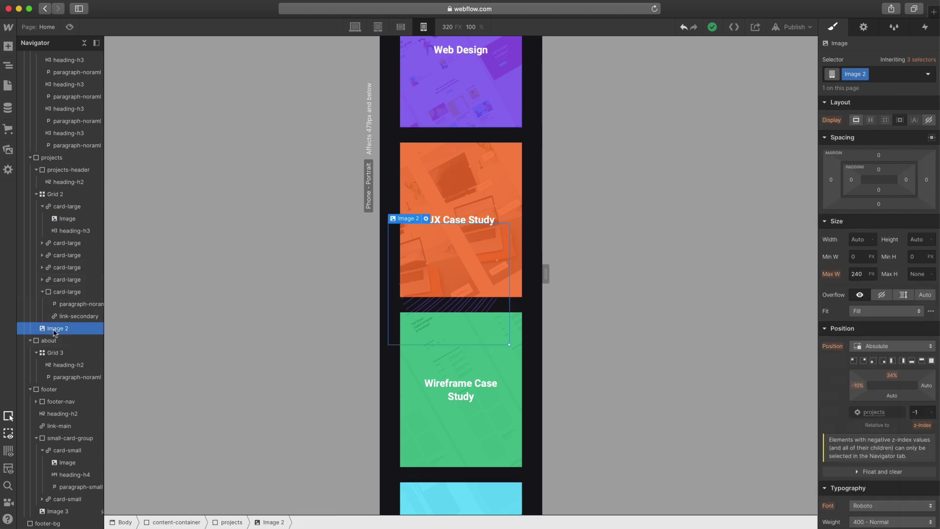
pyautogui.click(929, 120)
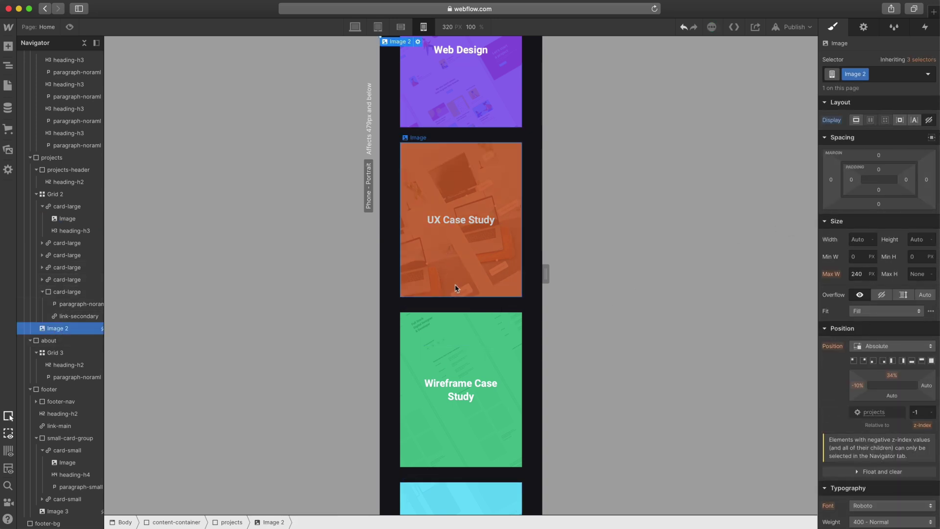
pyautogui.scroll(-10, 490, 293)
pyautogui.scroll(6, 475, 309)
pyautogui.scroll(15, 475, 308)
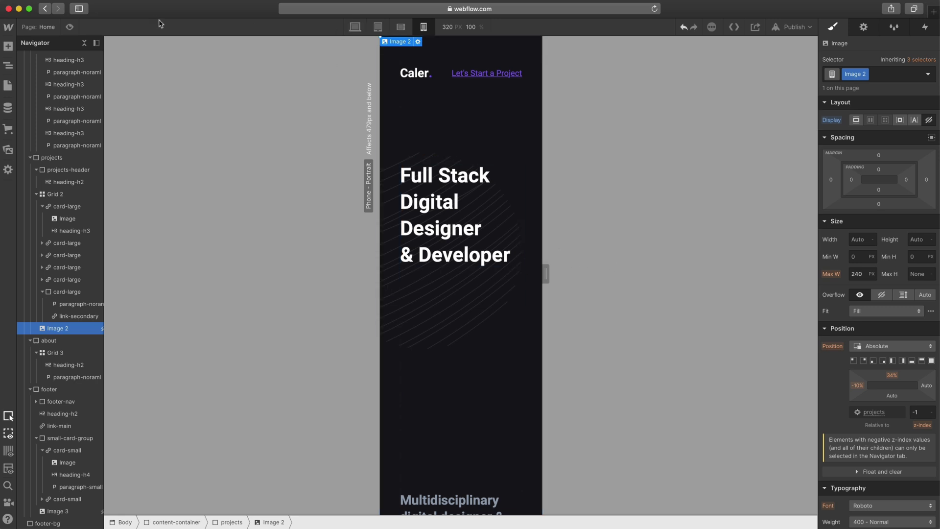
# Preview the page narrowed to about 546 px, scroll down to the footer cards, then exit
pyautogui.click(70, 27)
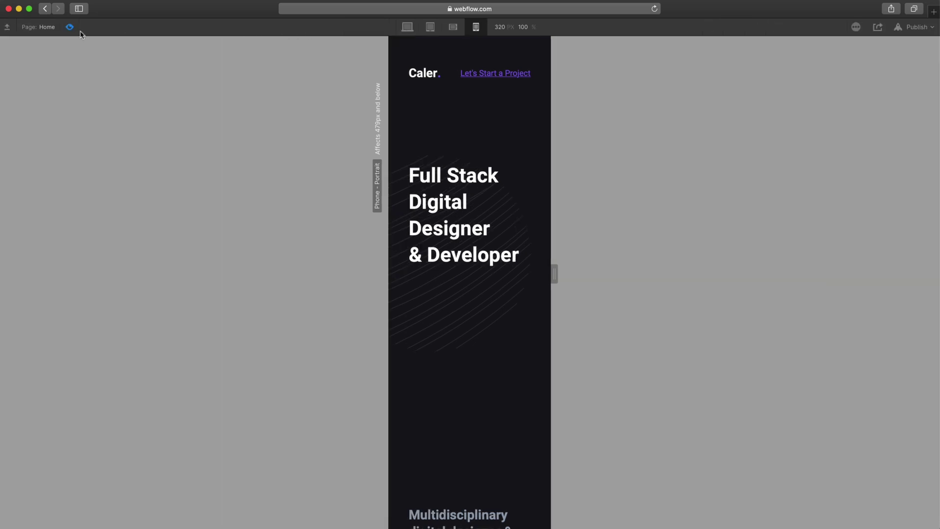
pyautogui.hotkey('shift', '1')
pyautogui.moveTo(802, 274); pyautogui.dragTo(592, 273)
pyautogui.scroll(-15, 554, 289)
pyautogui.scroll(-20, 556, 289)
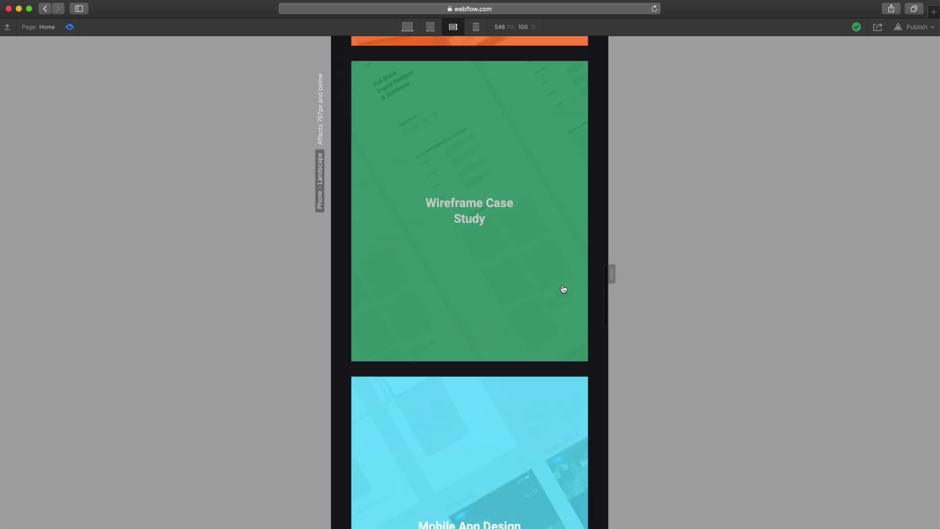
pyautogui.scroll(-20, 583, 292)
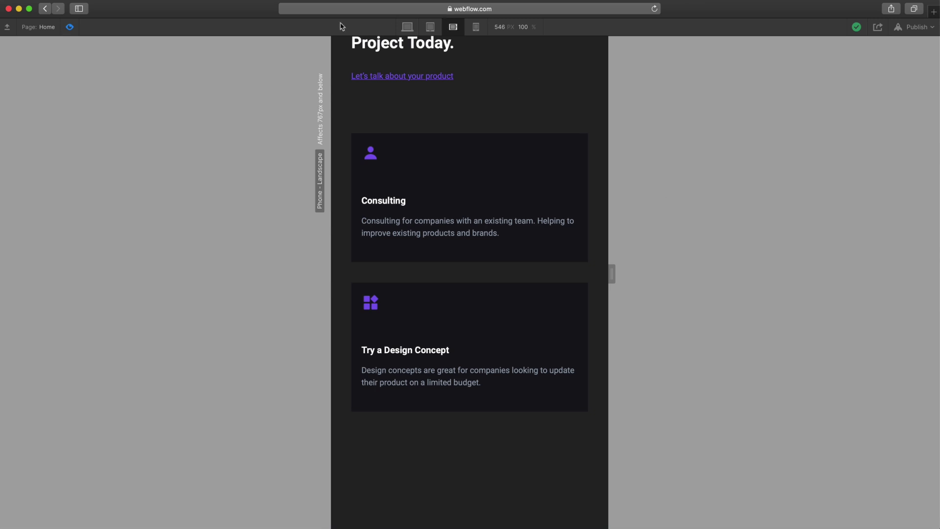
pyautogui.press('super+shift+p')
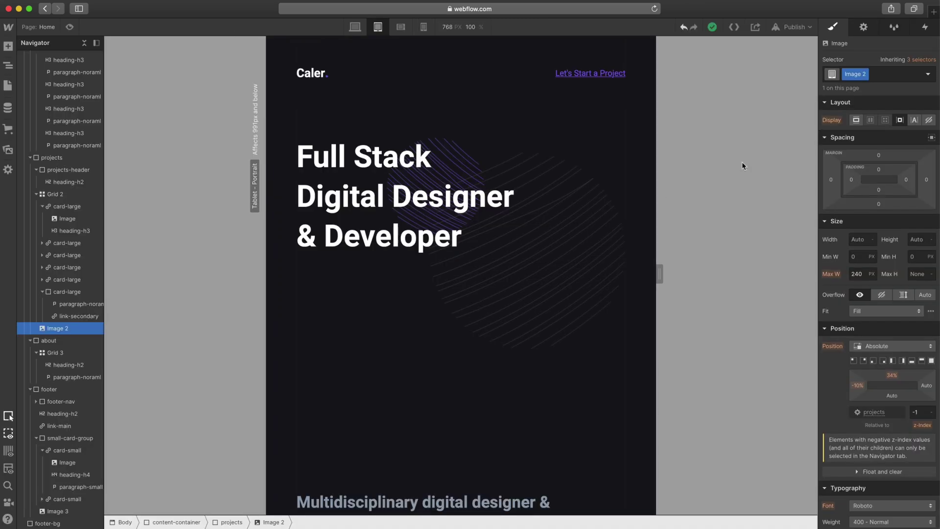